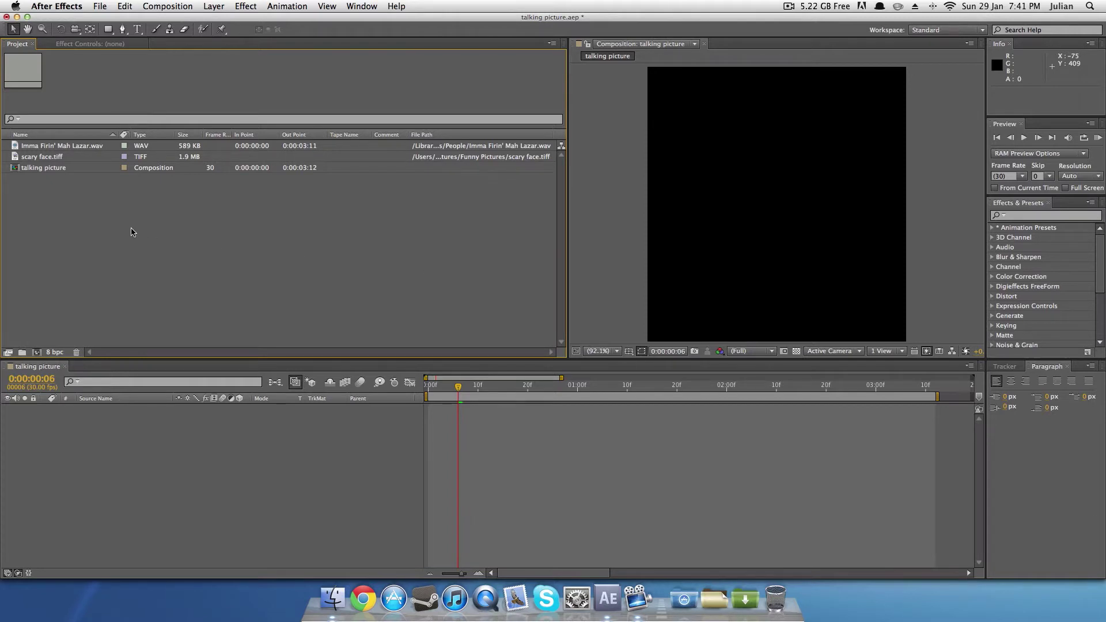
Step: Add scary face.tiff to the talking picture composition and duplicate the layer with Cmd+D
click(59, 145)
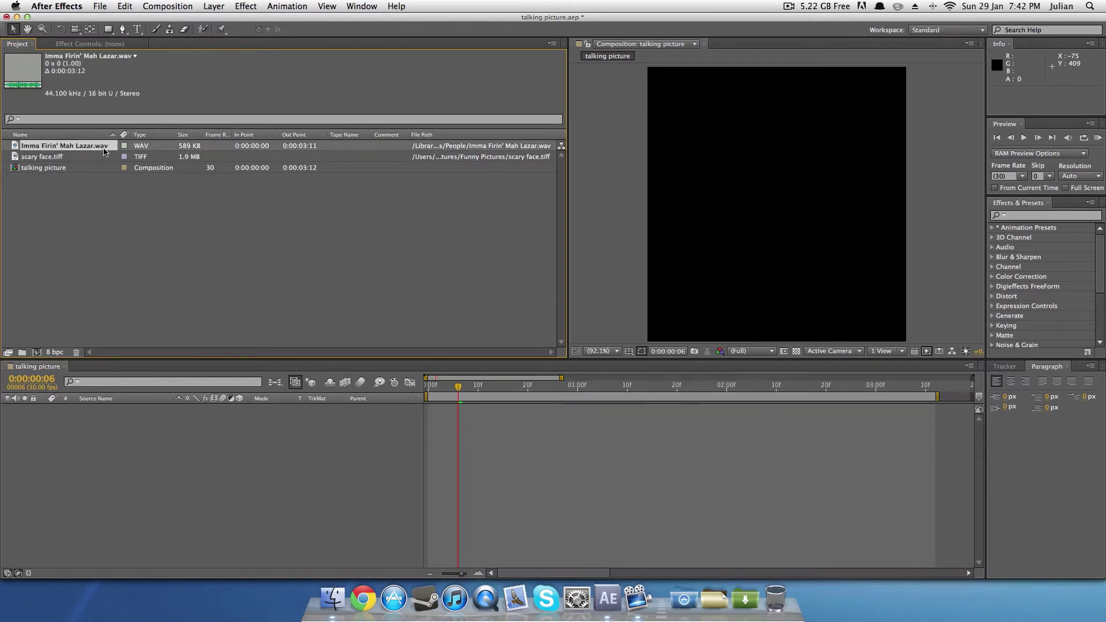
click(63, 157)
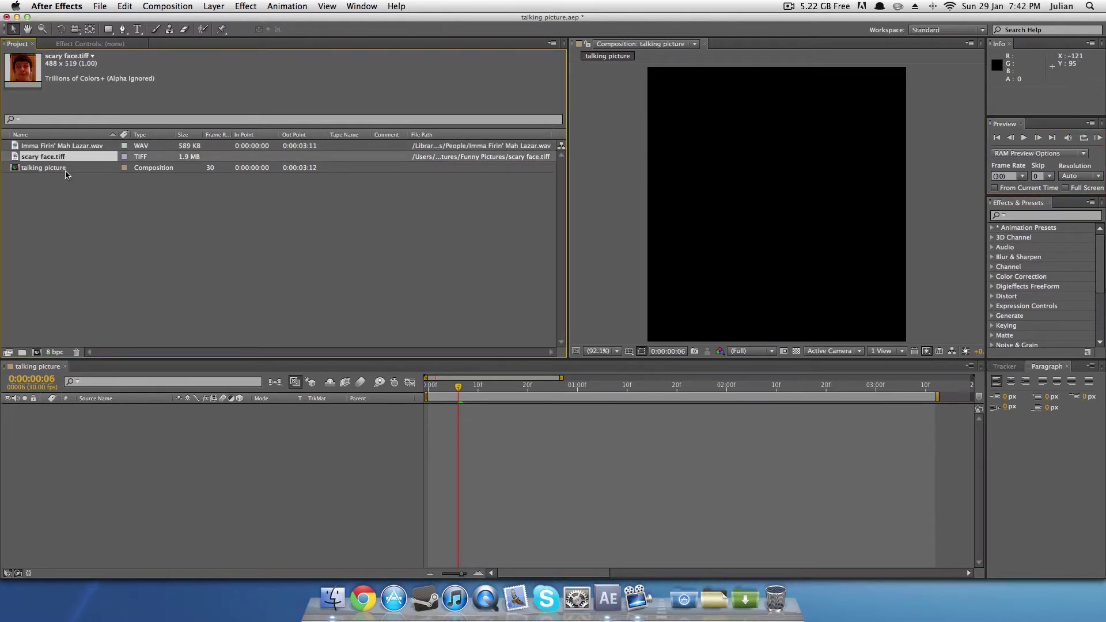
drag(72, 162, 197, 425)
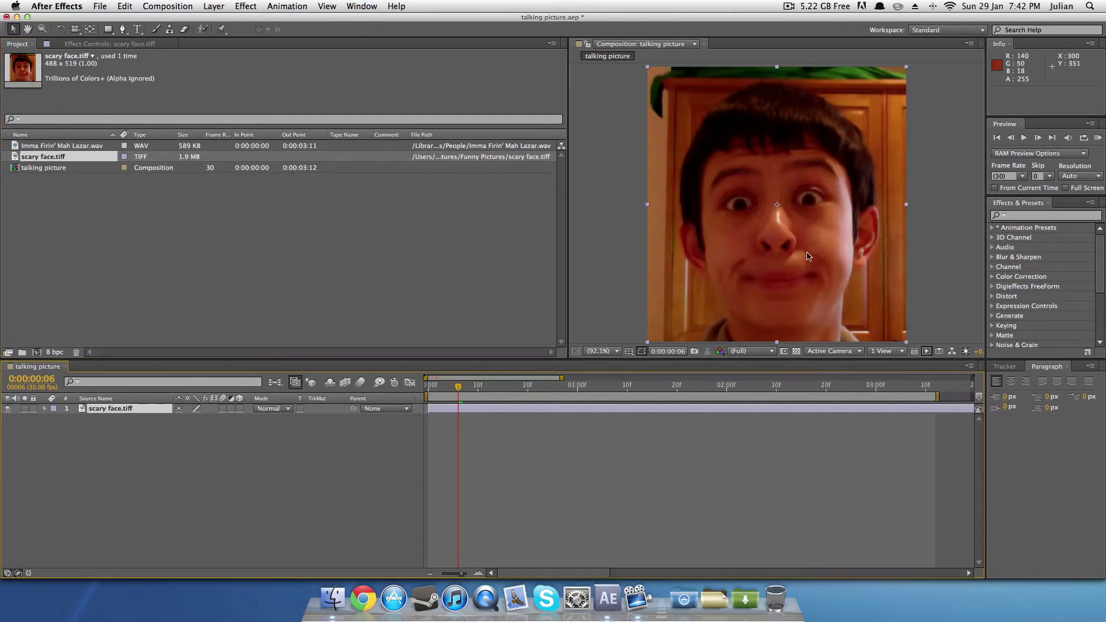
click(934, 229)
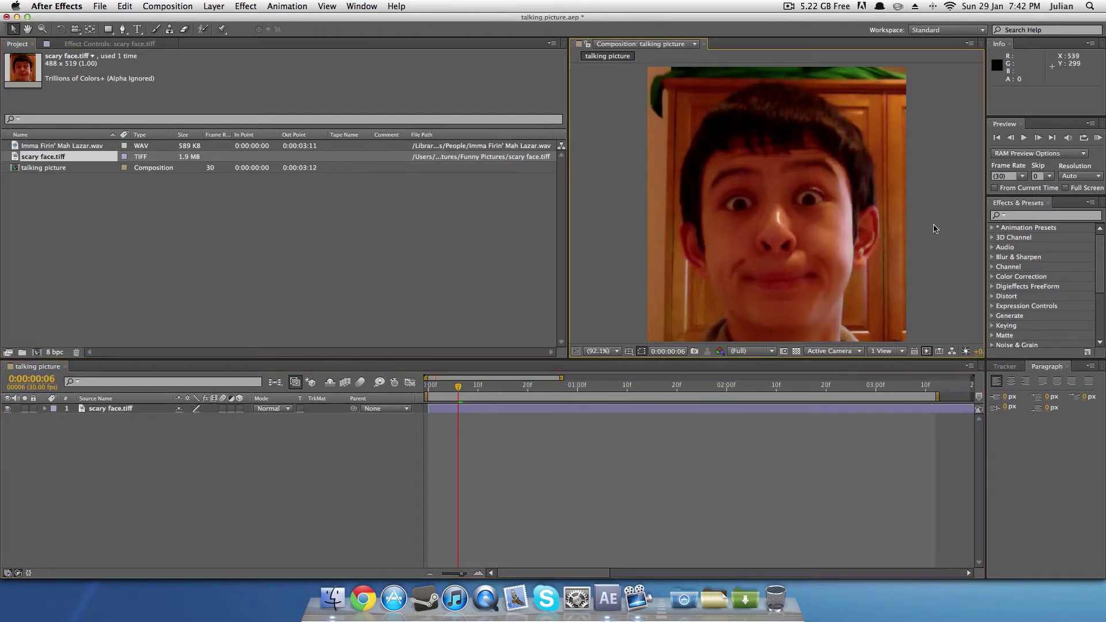
click(115, 410)
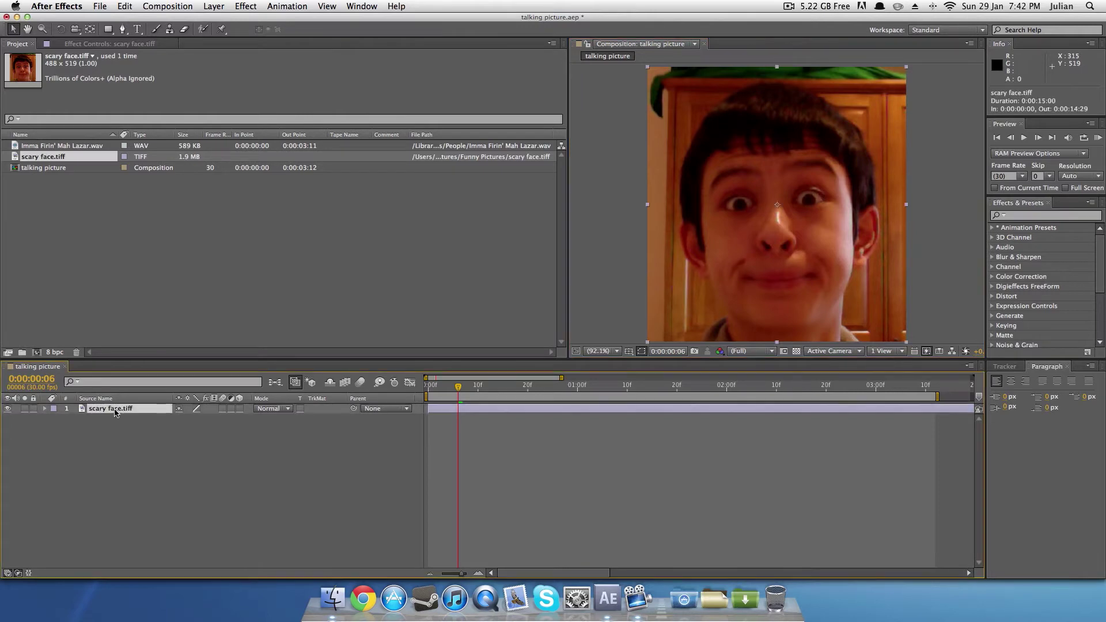
key(super+d)
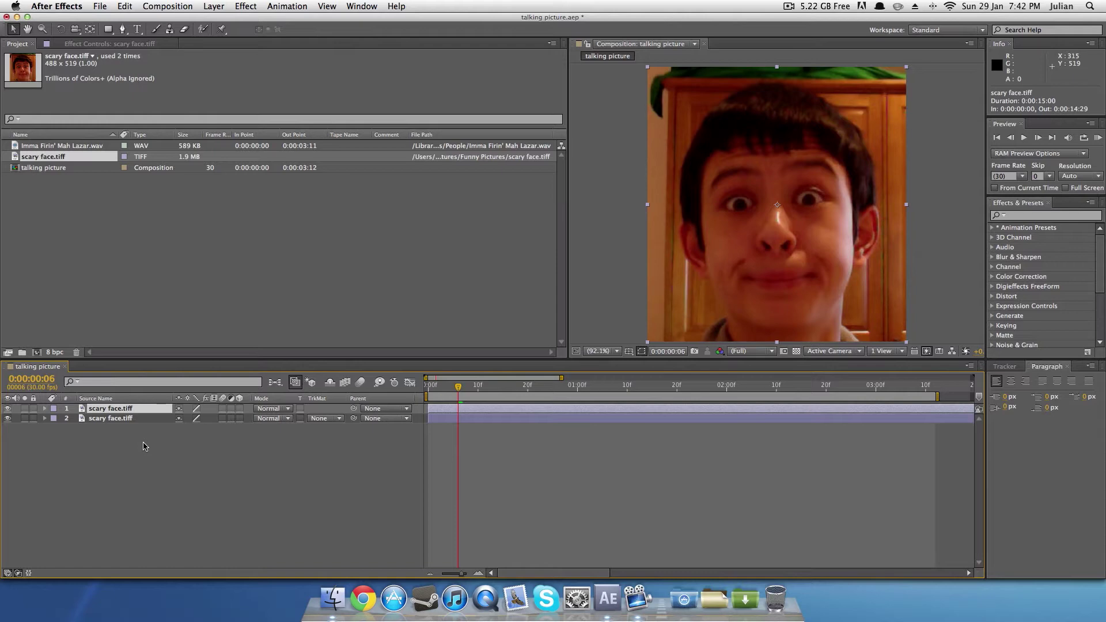
Step: At time 0, select the top face layer, take the Pen tool, zoom to 200% and pan to the mouth
click(465, 466)
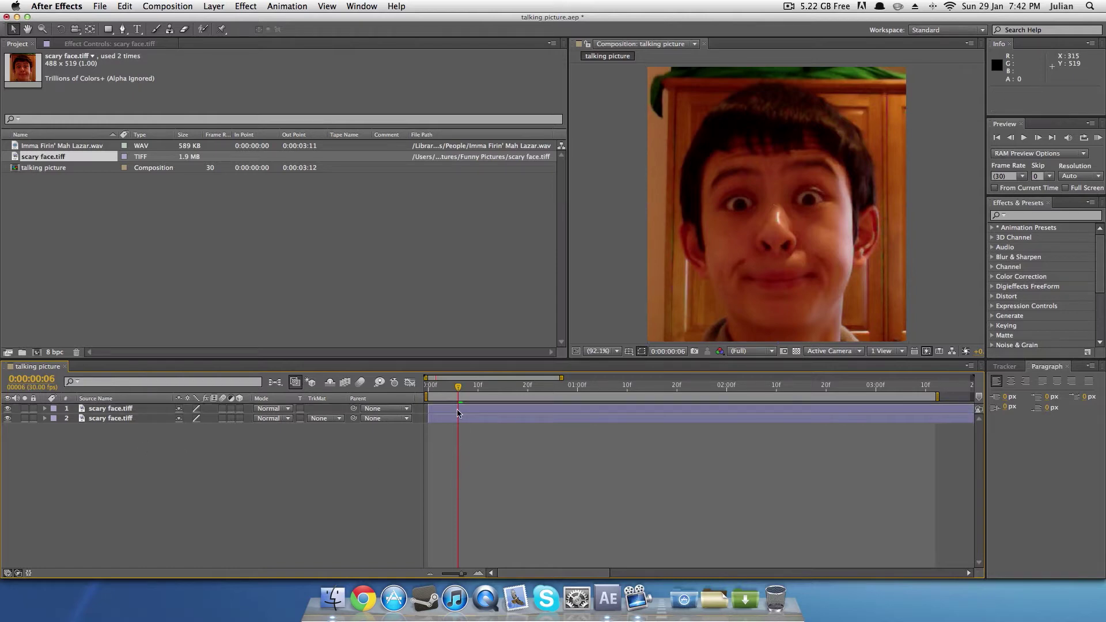
drag(457, 387, 427, 387)
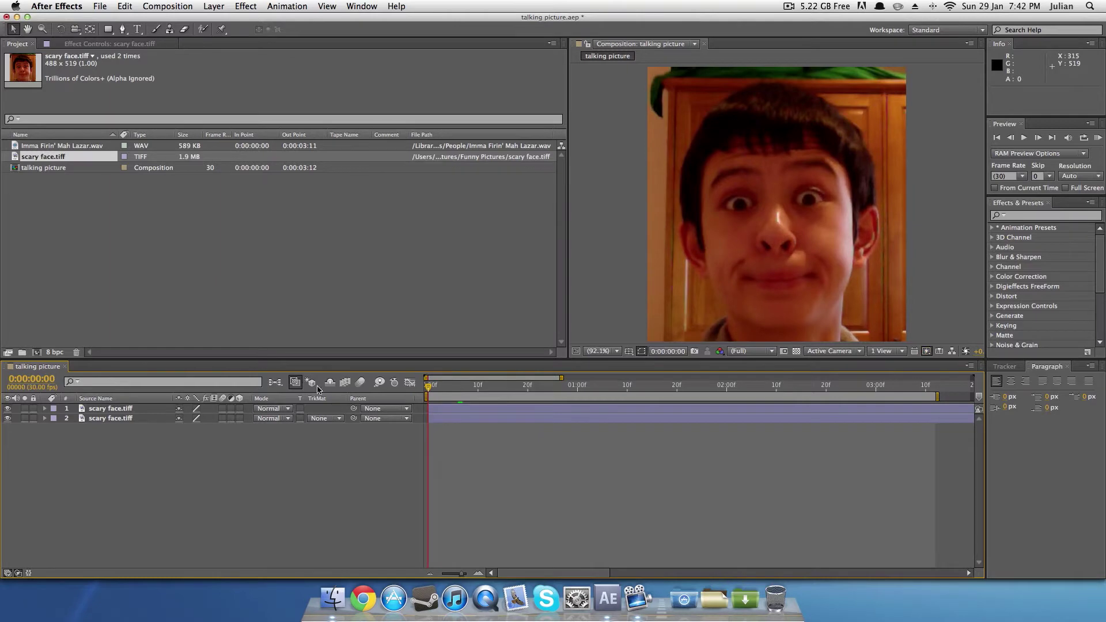
click(136, 410)
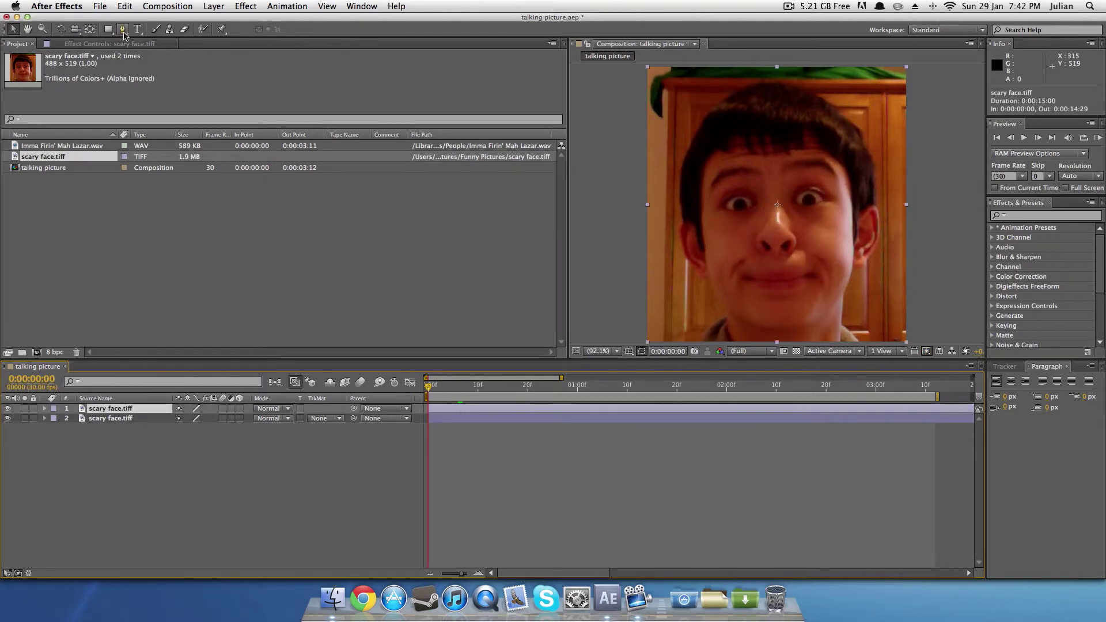
click(124, 32)
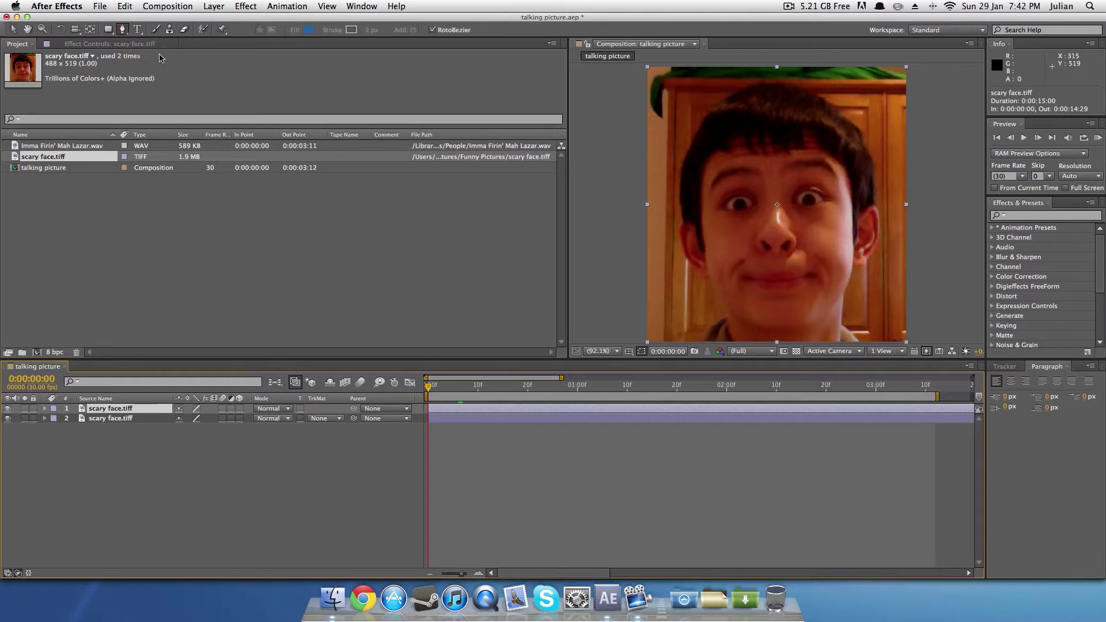
key(comma)
key(period)
key(period)
key(period)
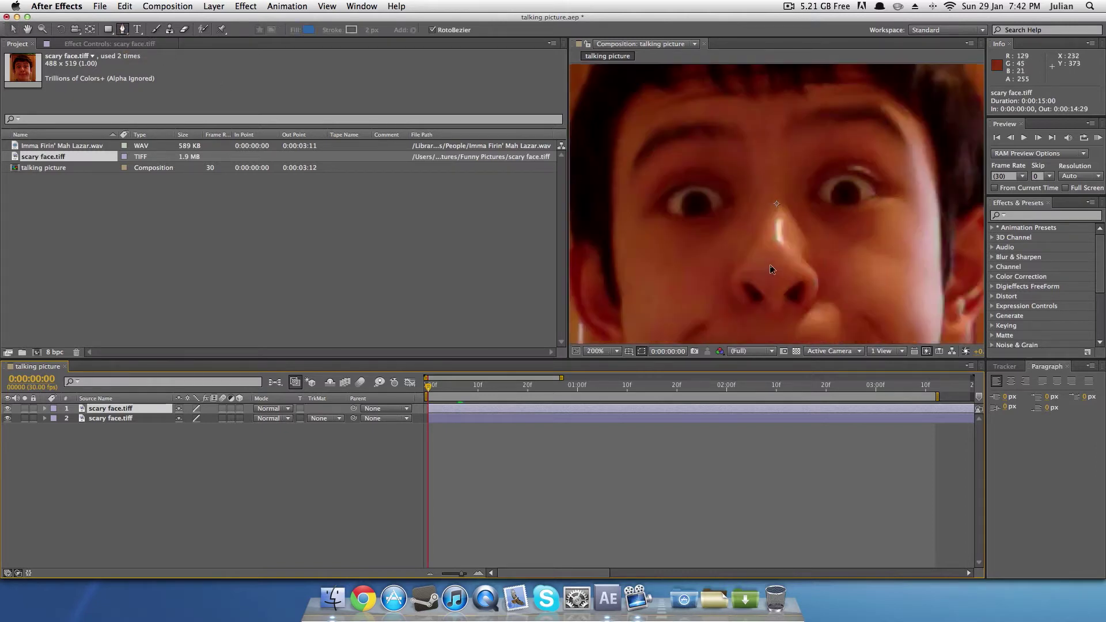
key(h)
drag(769, 266, 773, 131)
key(g)
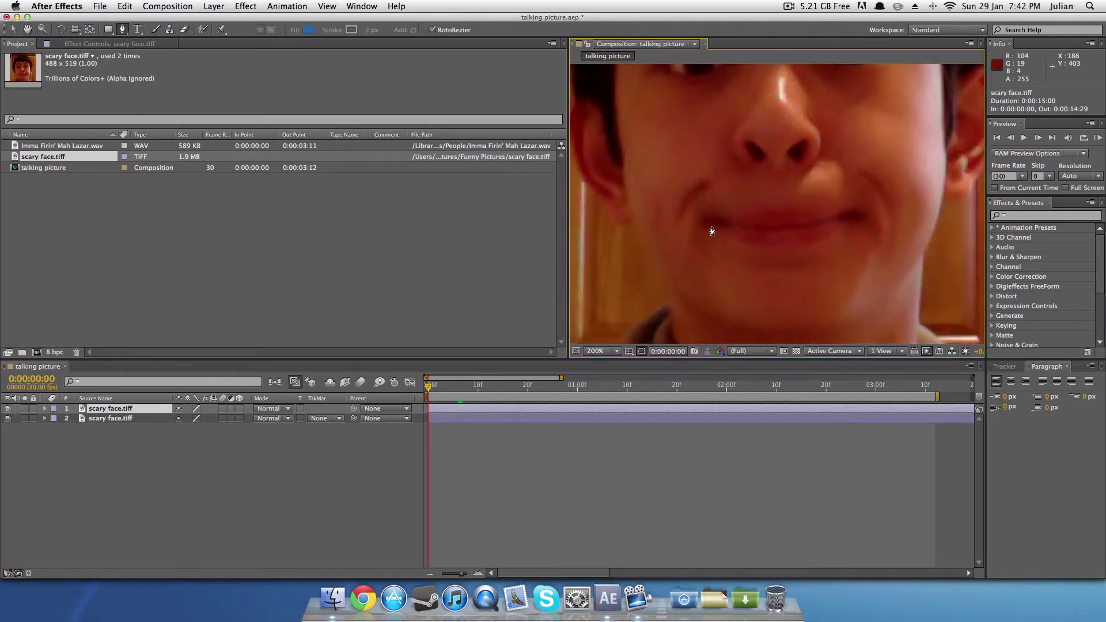
Step: Place mask points from the left lip corner along the upper lip past the right corner
click(715, 221)
click(745, 229)
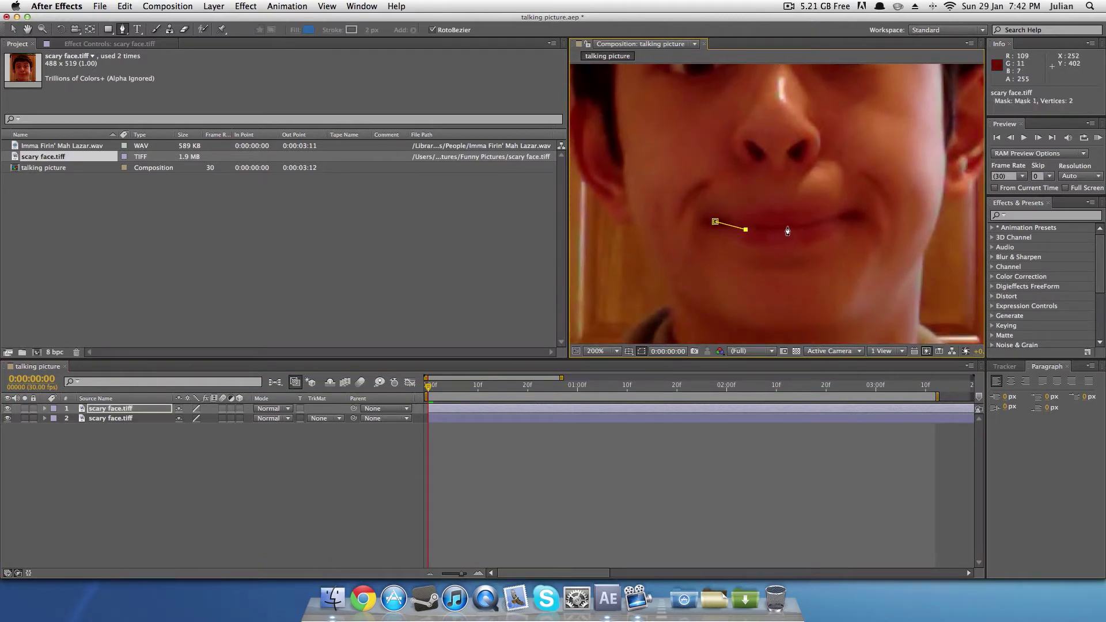
click(787, 226)
click(816, 221)
click(846, 217)
click(858, 214)
click(876, 212)
click(892, 215)
click(882, 253)
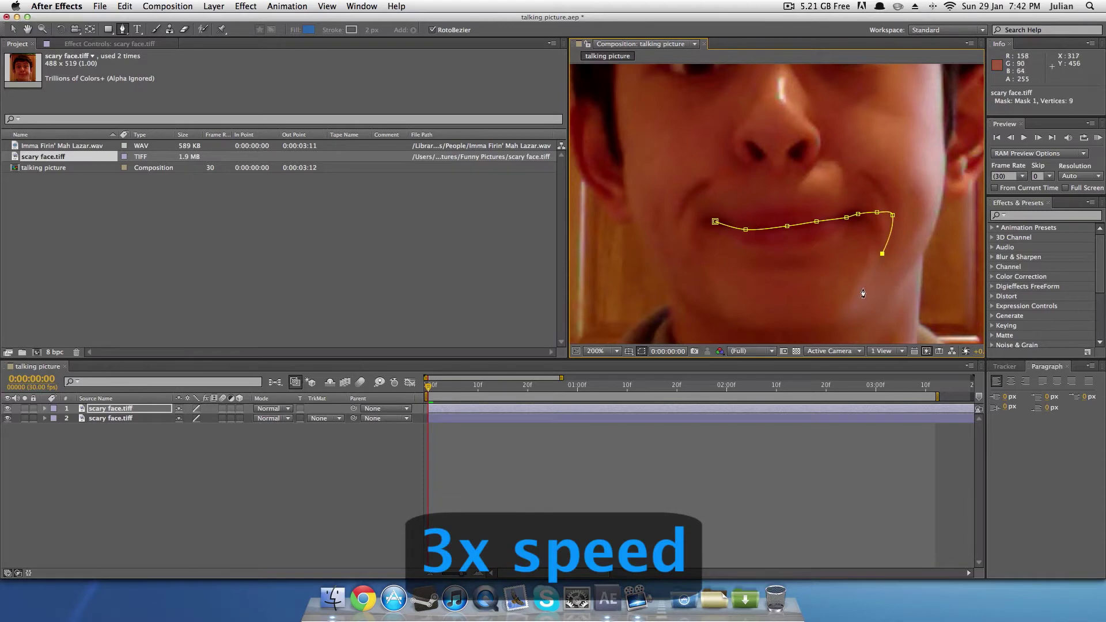
Step: Trace the mask around the chin and back up, closing it at the starting point
click(862, 289)
click(854, 311)
click(843, 326)
click(745, 330)
click(721, 315)
click(711, 286)
click(706, 258)
click(698, 238)
click(698, 225)
click(715, 221)
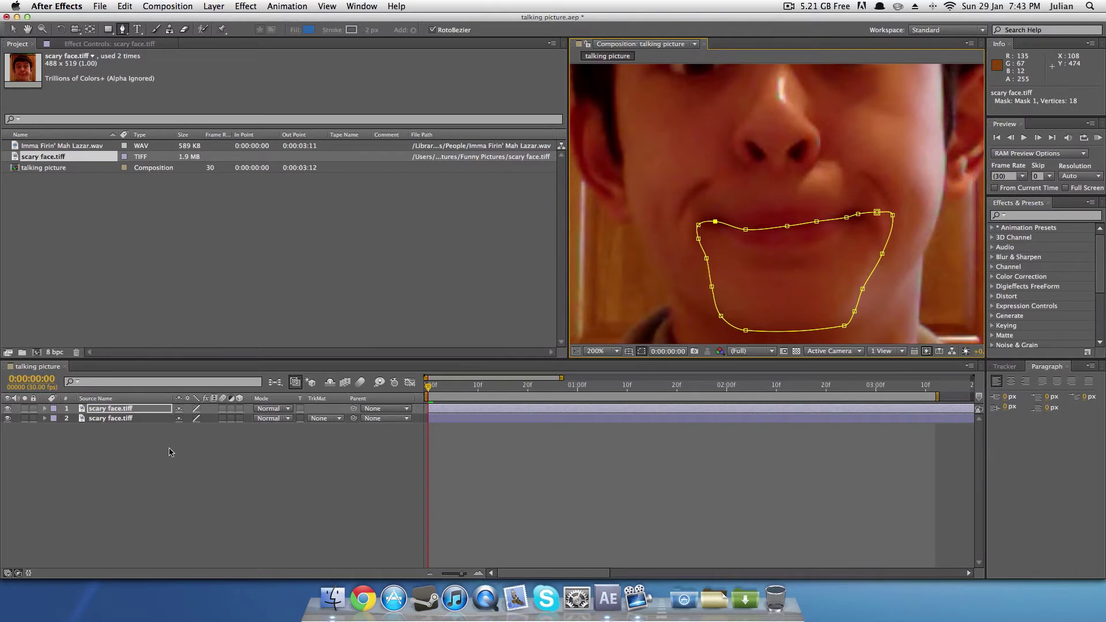
Step: Copy the top layer's Mask 1 and paste it onto the second face layer
click(44, 409)
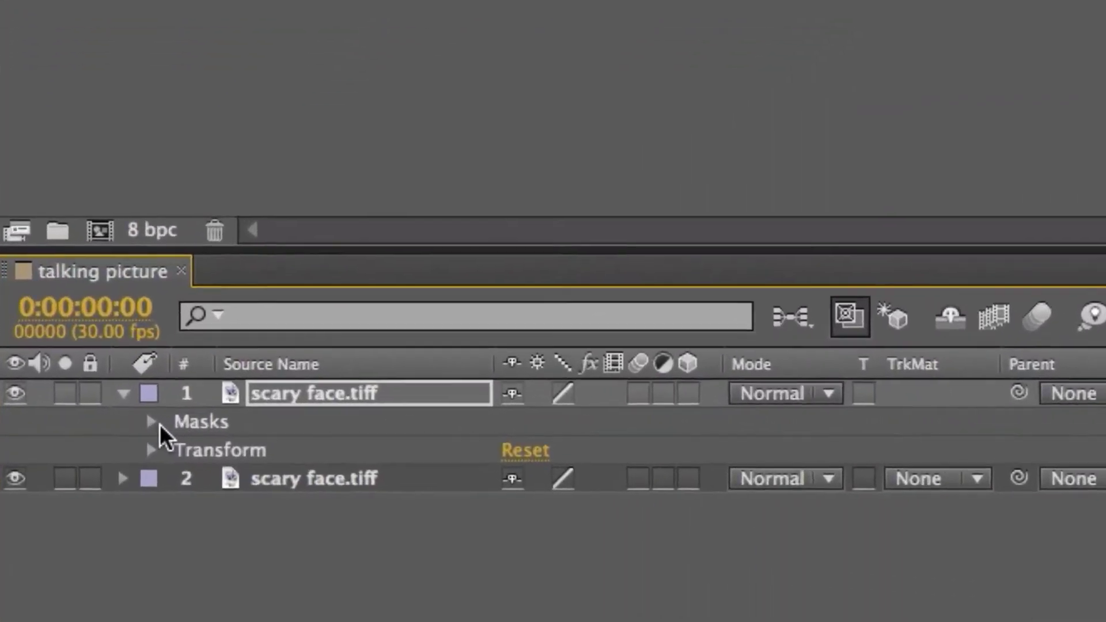
click(159, 423)
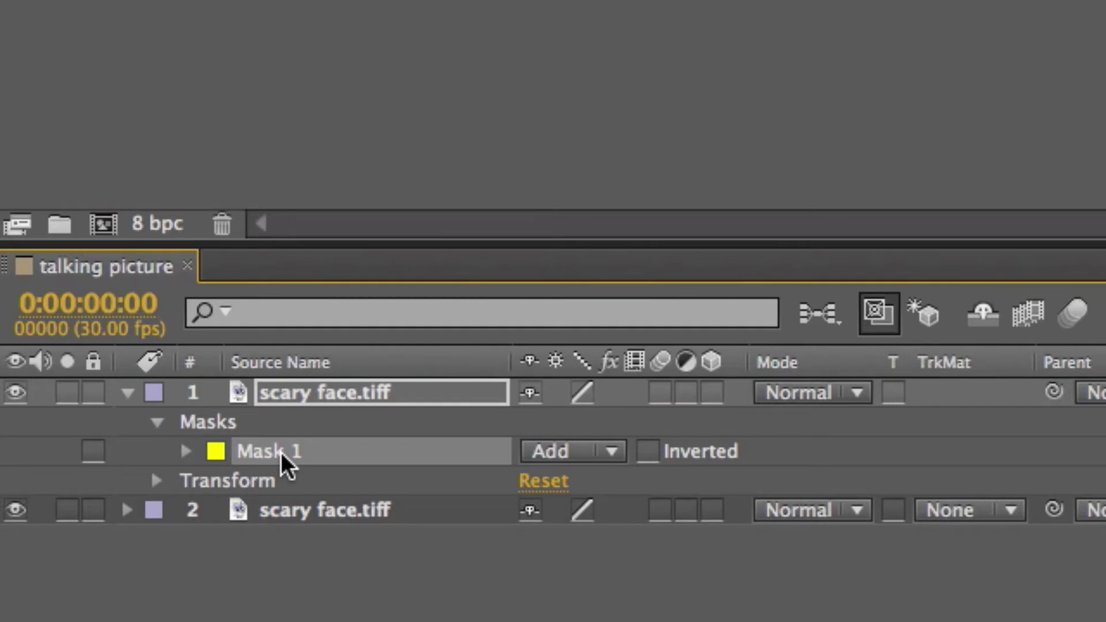
click(127, 395)
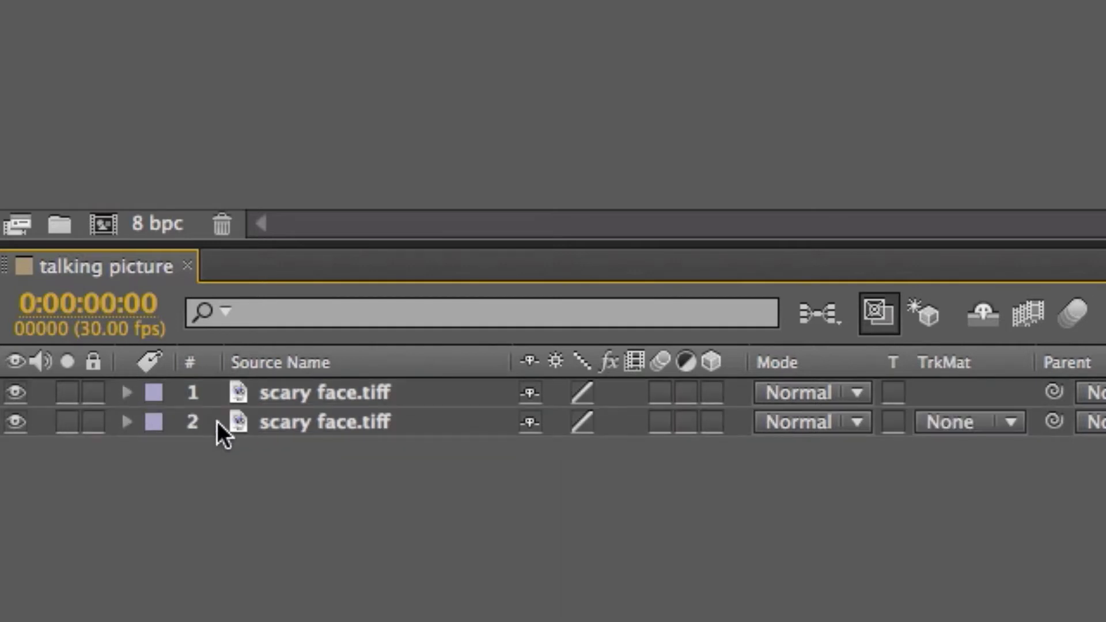
click(305, 423)
key(Return)
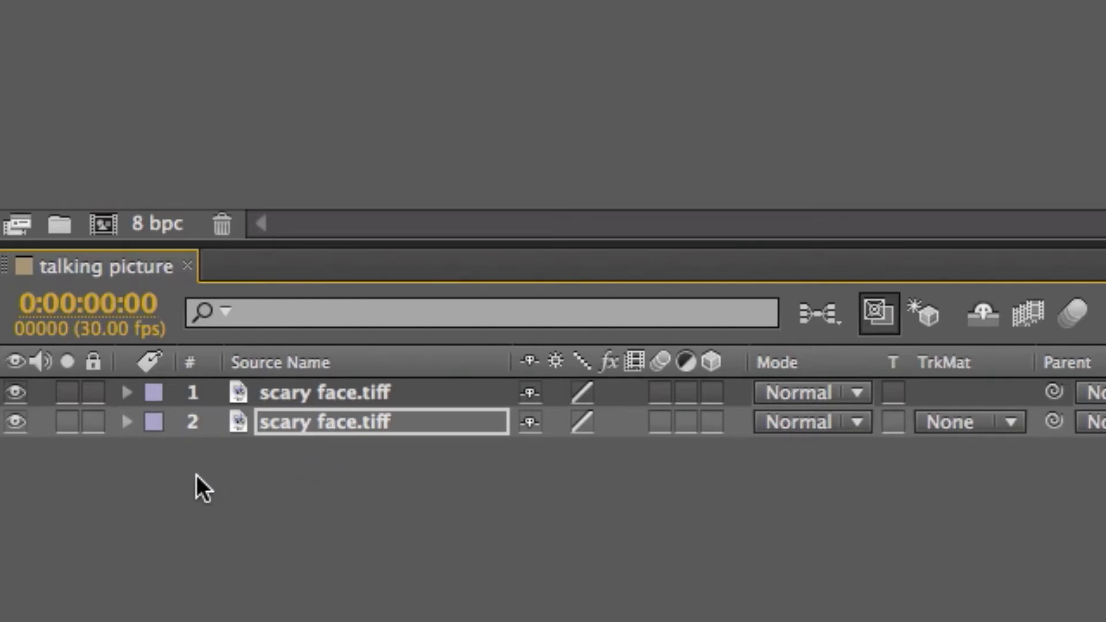
Step: Set the second layer's Mask 1 mode to Subtract
click(127, 422)
click(157, 451)
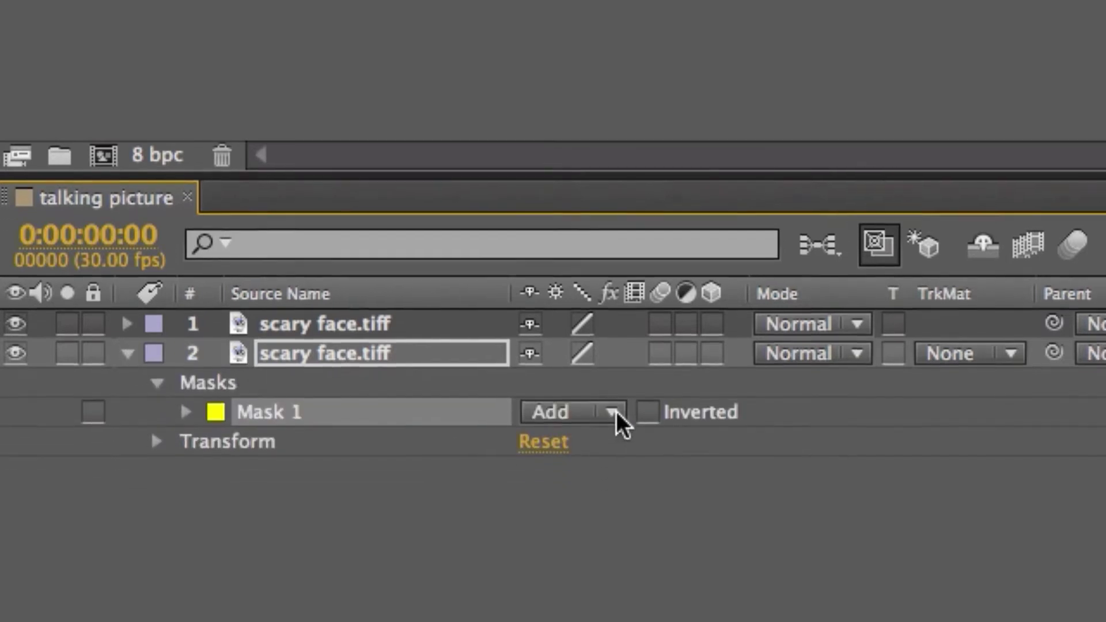
click(615, 411)
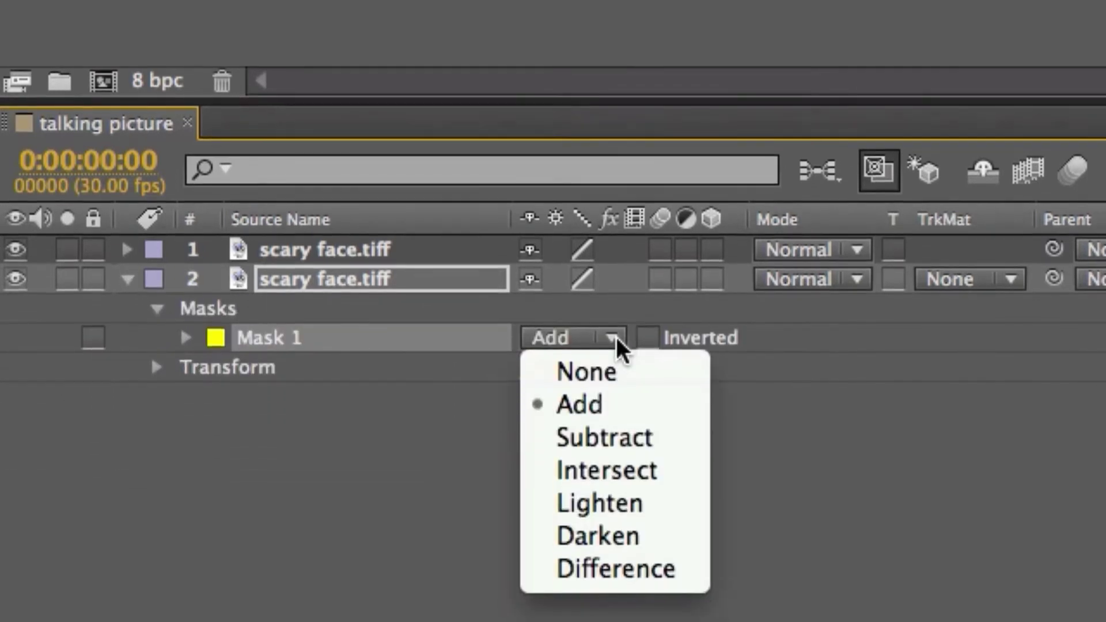
click(633, 510)
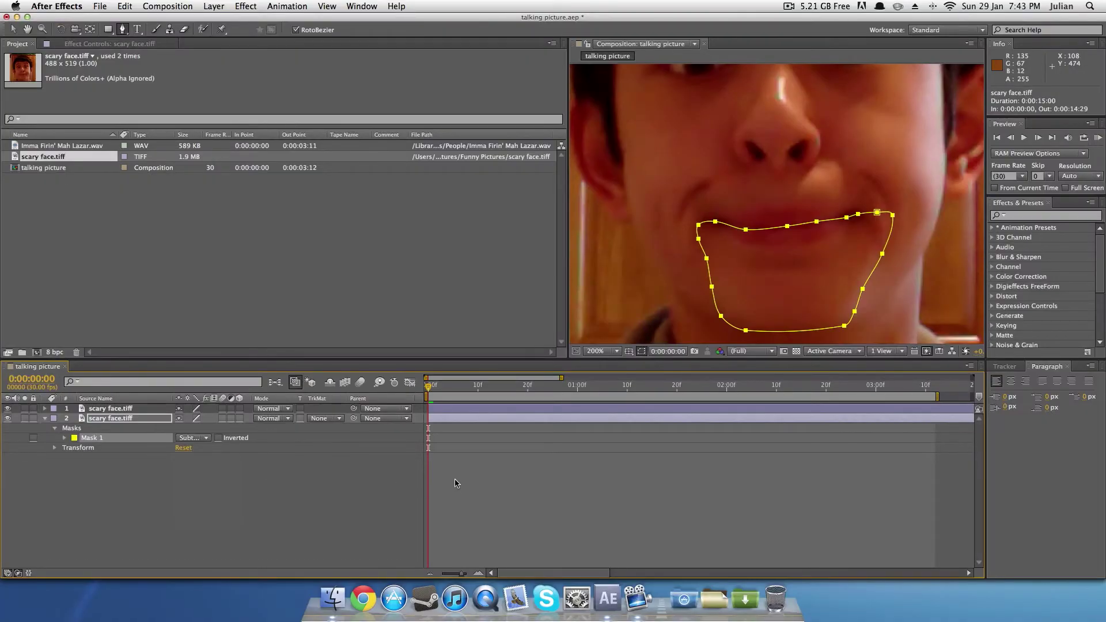
click(365, 474)
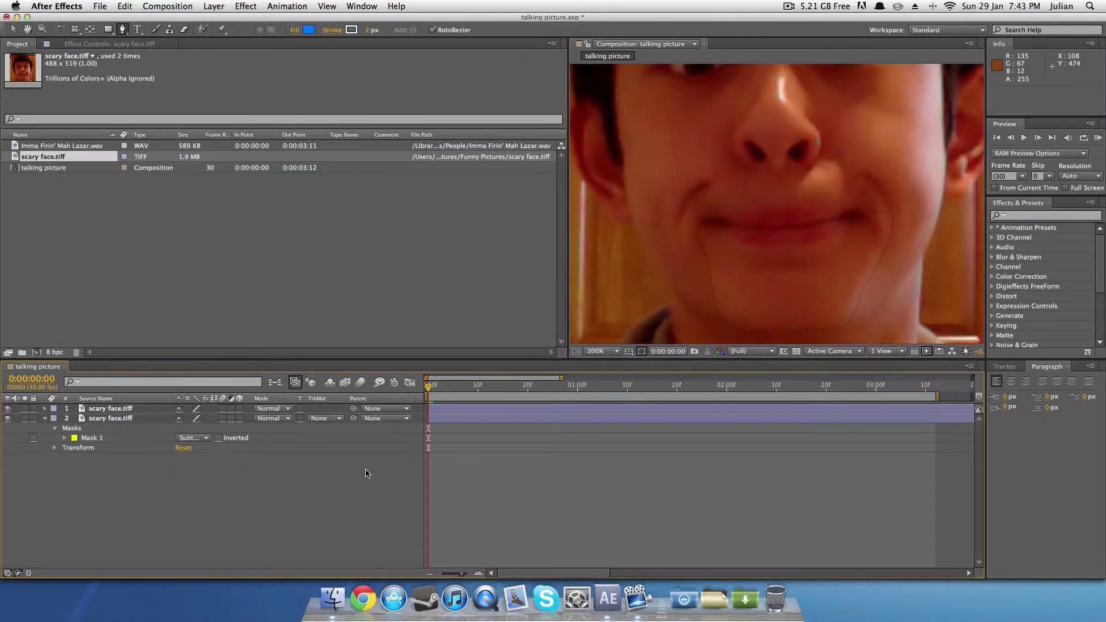
click(7, 408)
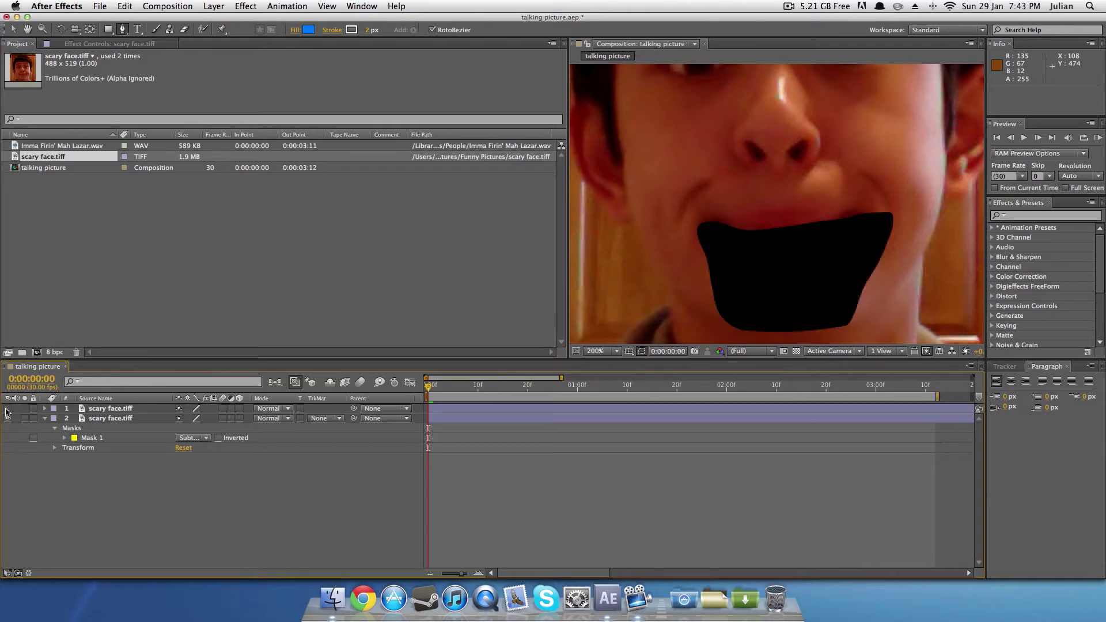
click(7, 408)
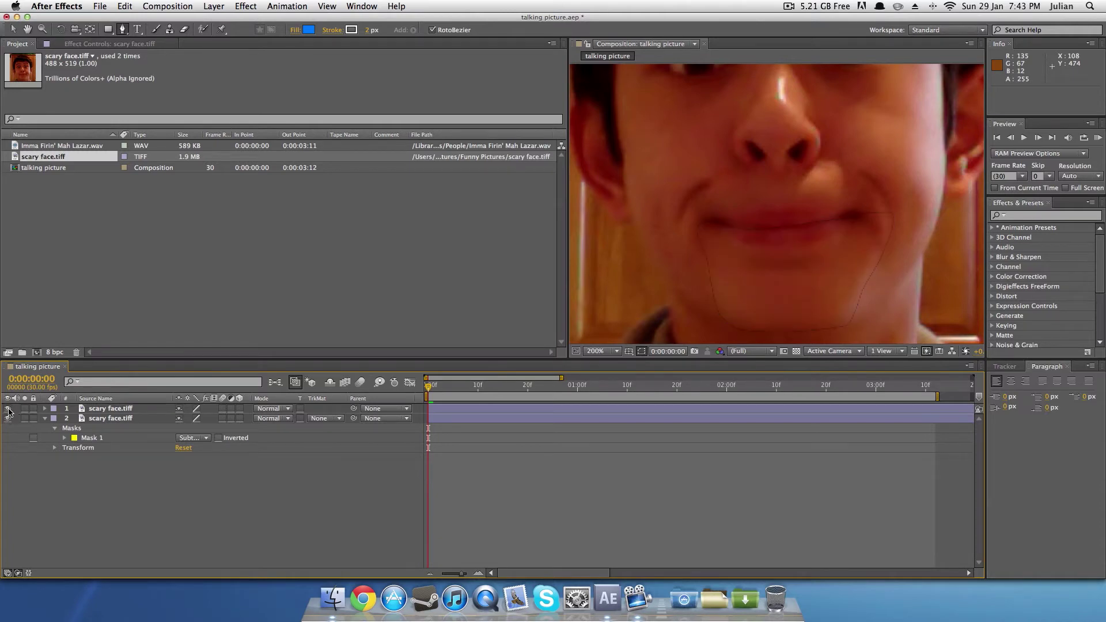
click(8, 419)
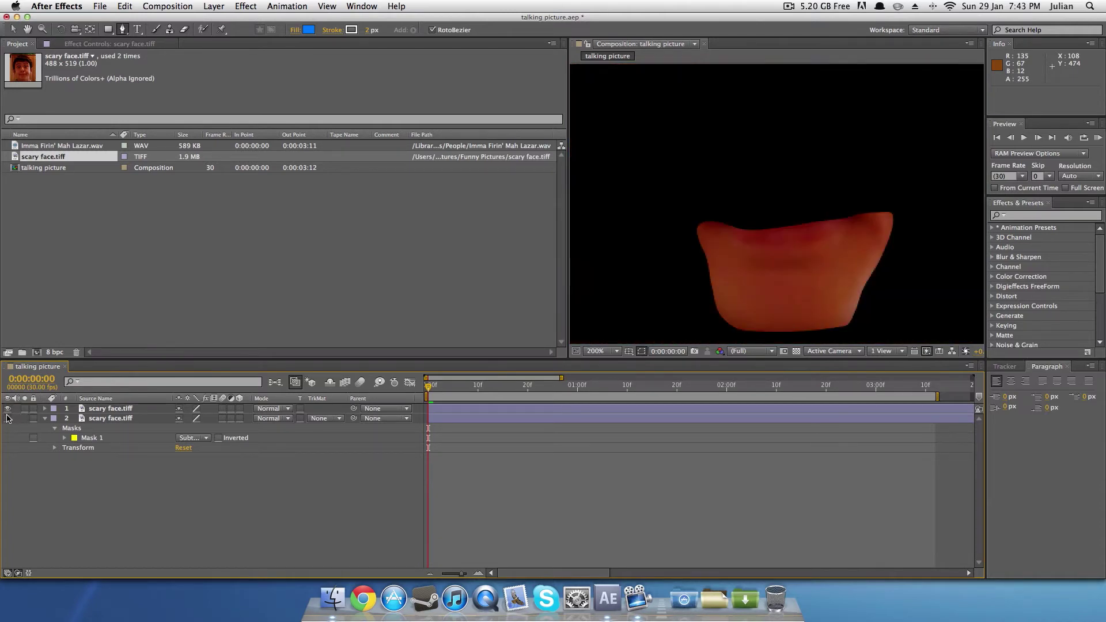
click(8, 419)
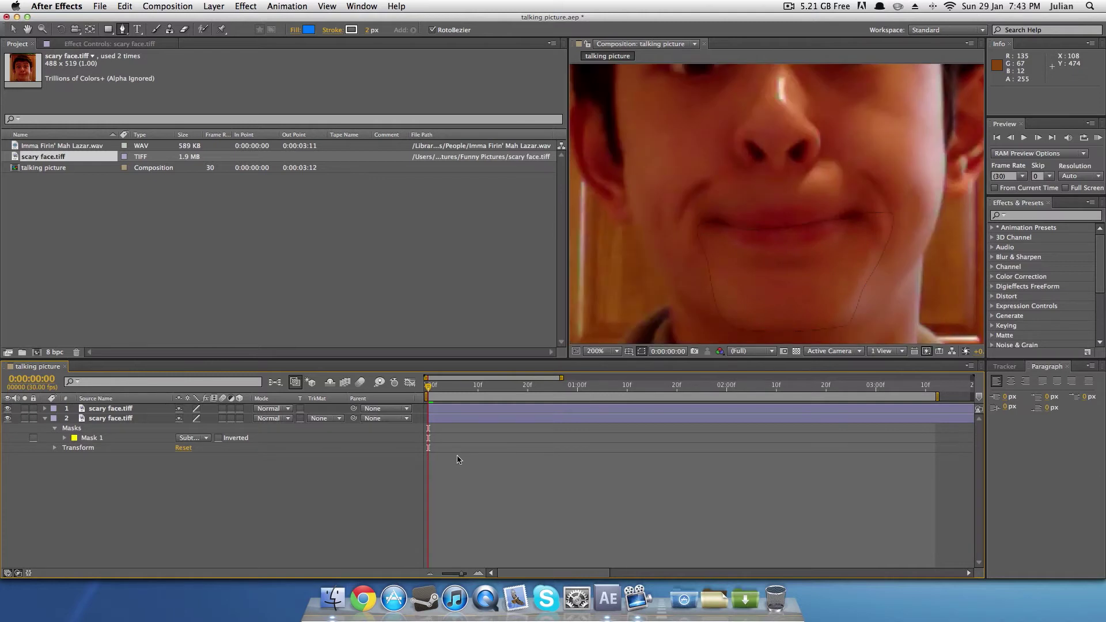
click(45, 418)
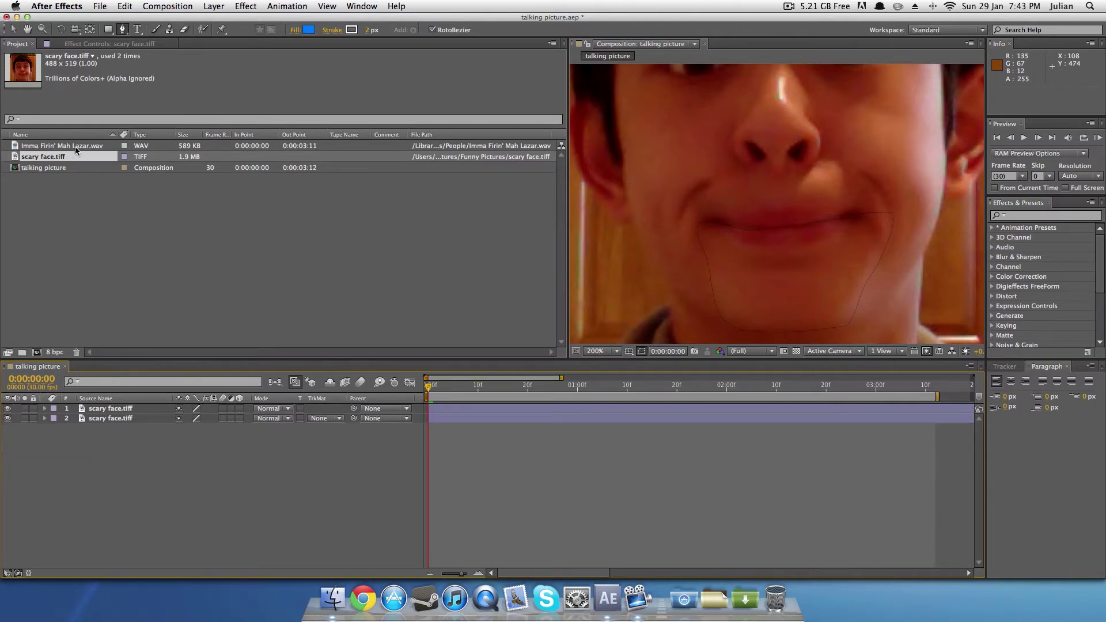
Step: Drag Imma Firin' Mah Lazar.wav into the timeline above the face layers
drag(75, 147, 137, 411)
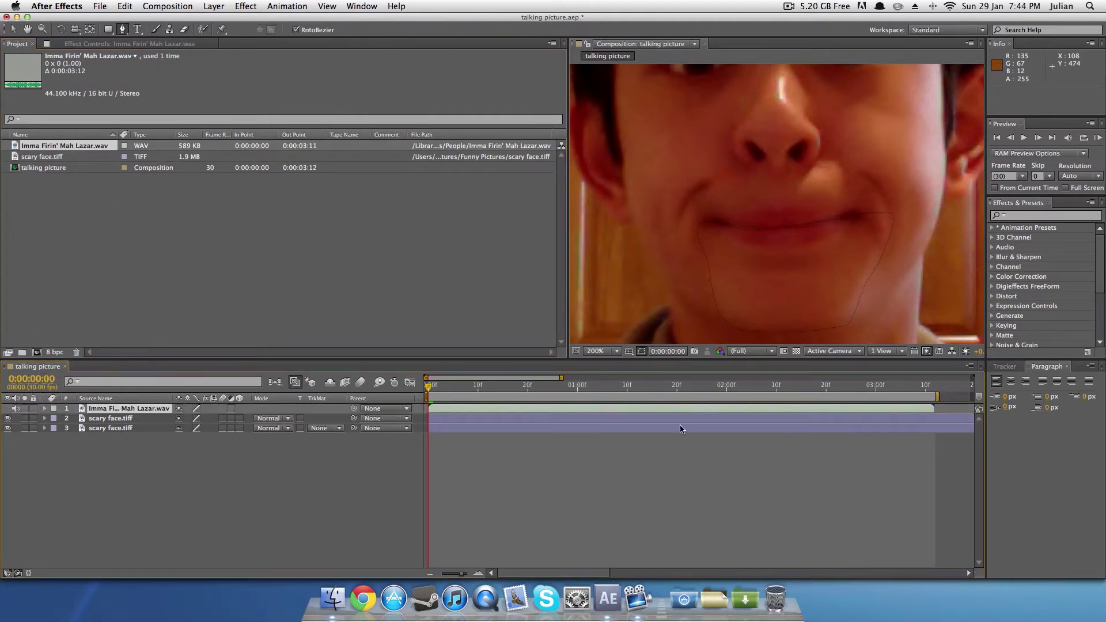
Step: Reveal the WAV layer's Audio waveform, then play and stop a RAM preview with sound
click(44, 409)
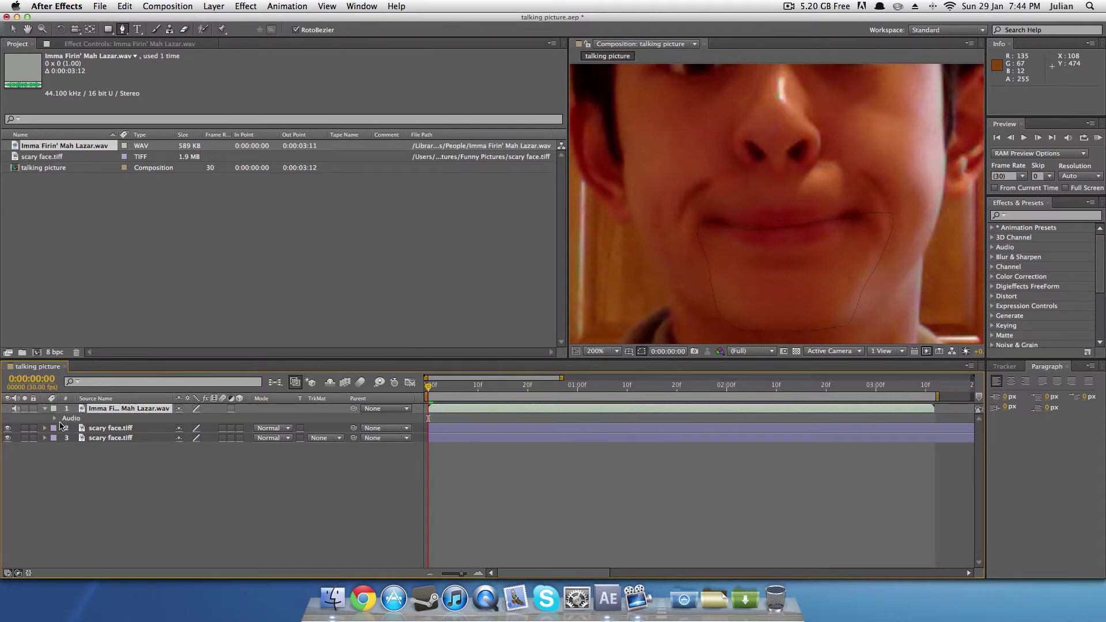
click(55, 418)
click(64, 439)
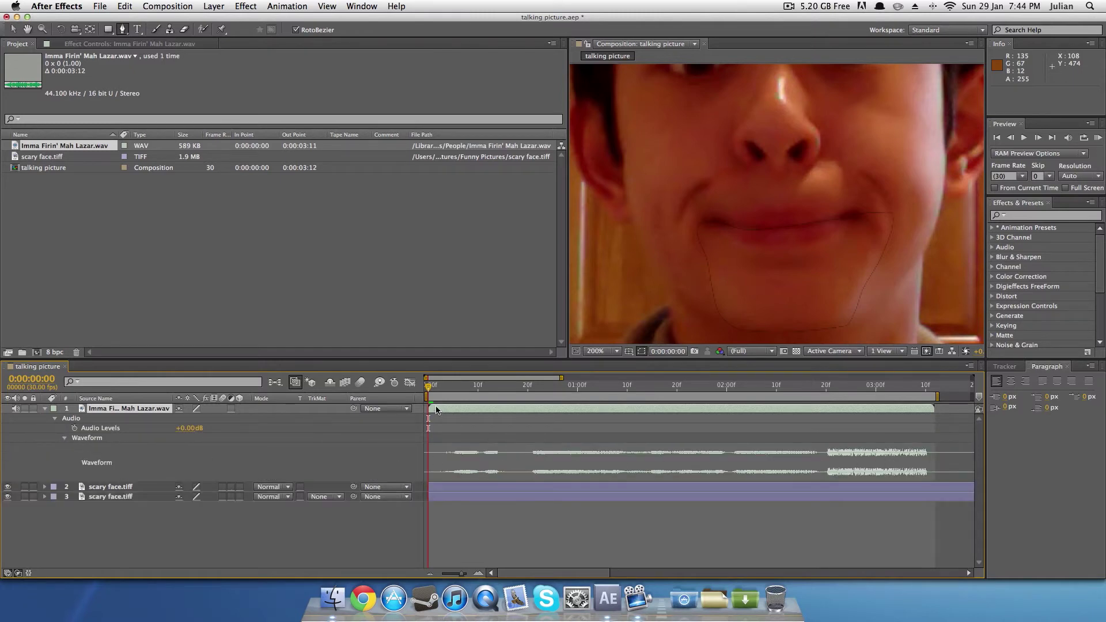
click(1098, 138)
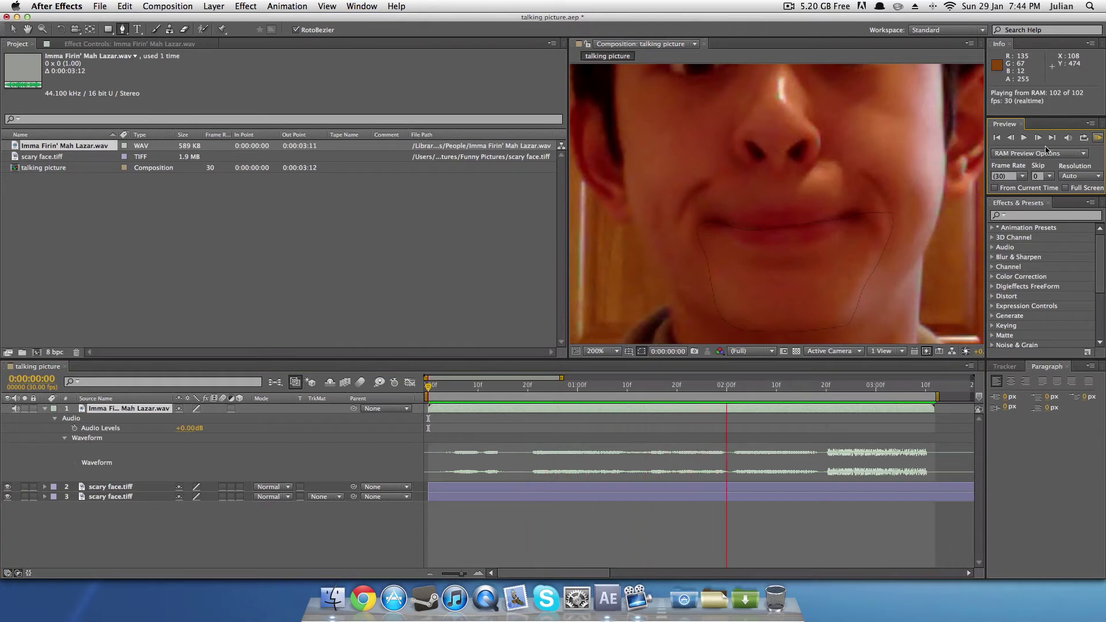
click(1097, 142)
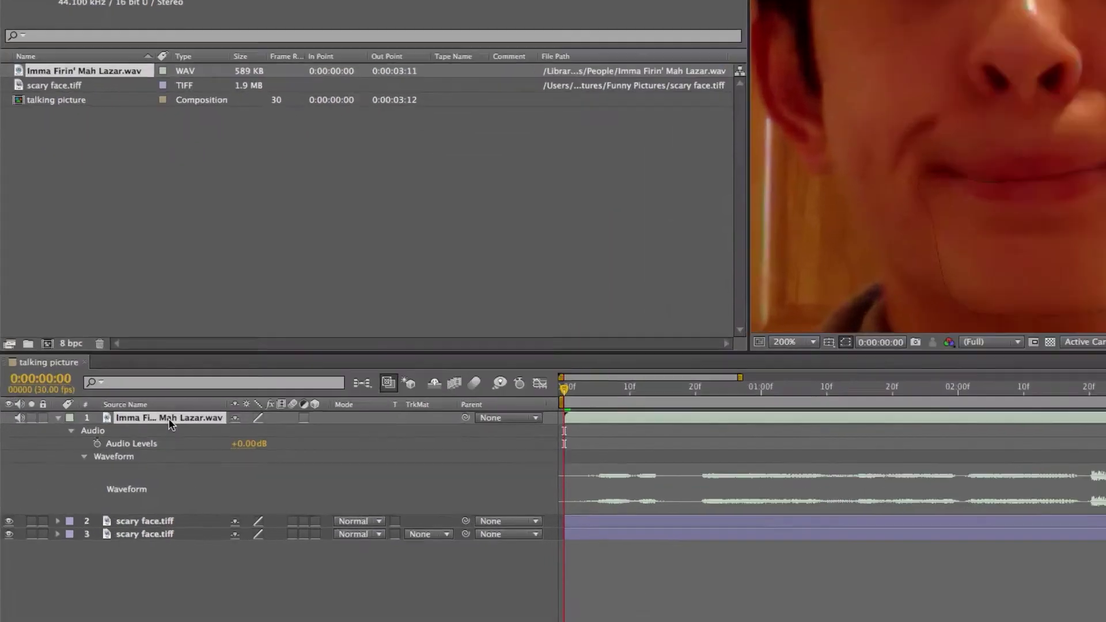
Step: Convert the WAV layer's audio to keyframes via Keyframe Assistant
right_click(129, 410)
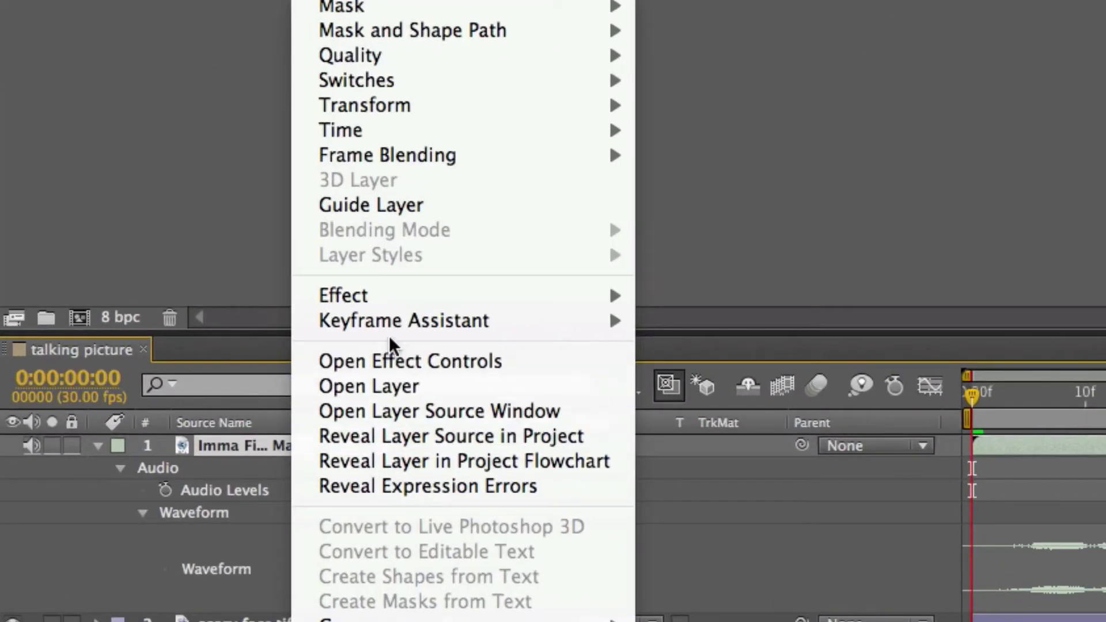
mouse_move(417, 323)
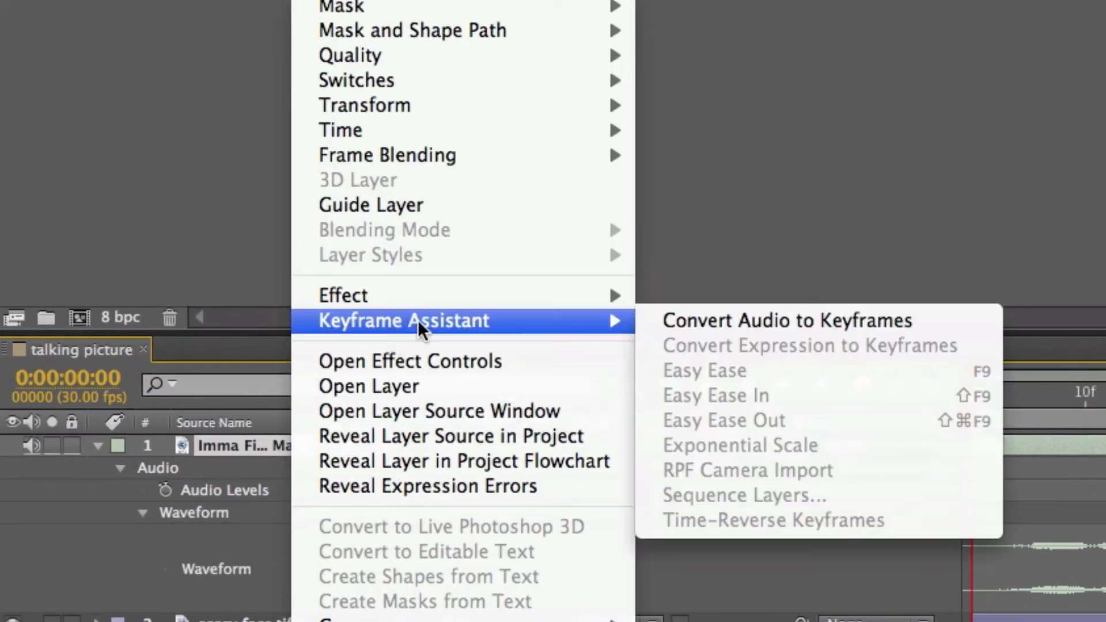
click(654, 321)
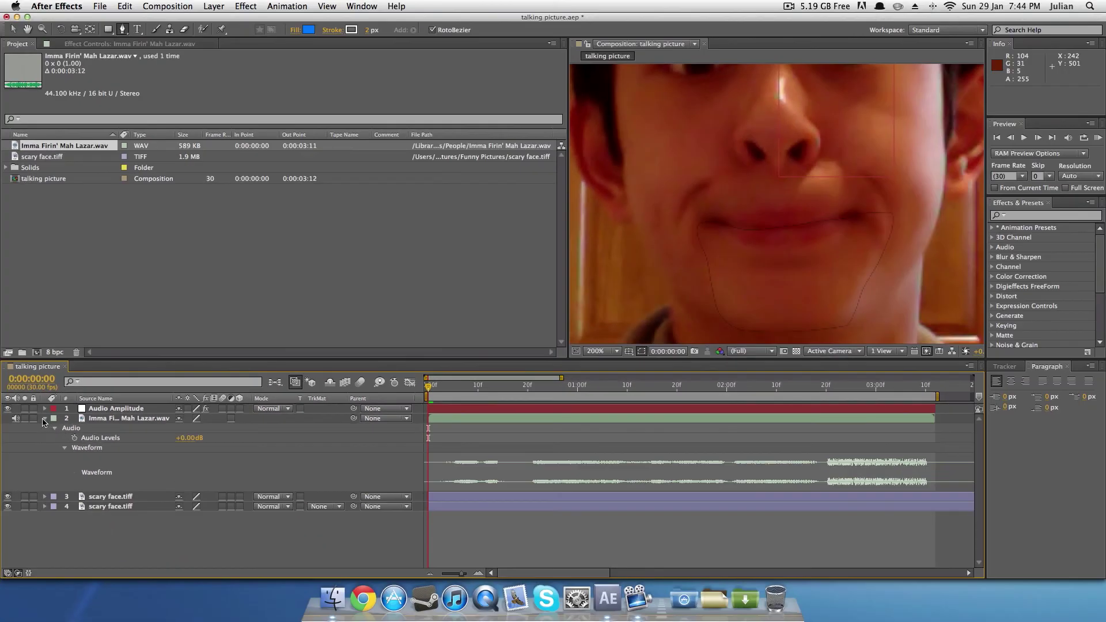
Step: Collapse the audio properties and reveal the Audio Amplitude layer's Both Channels Slider keyframes
click(83, 454)
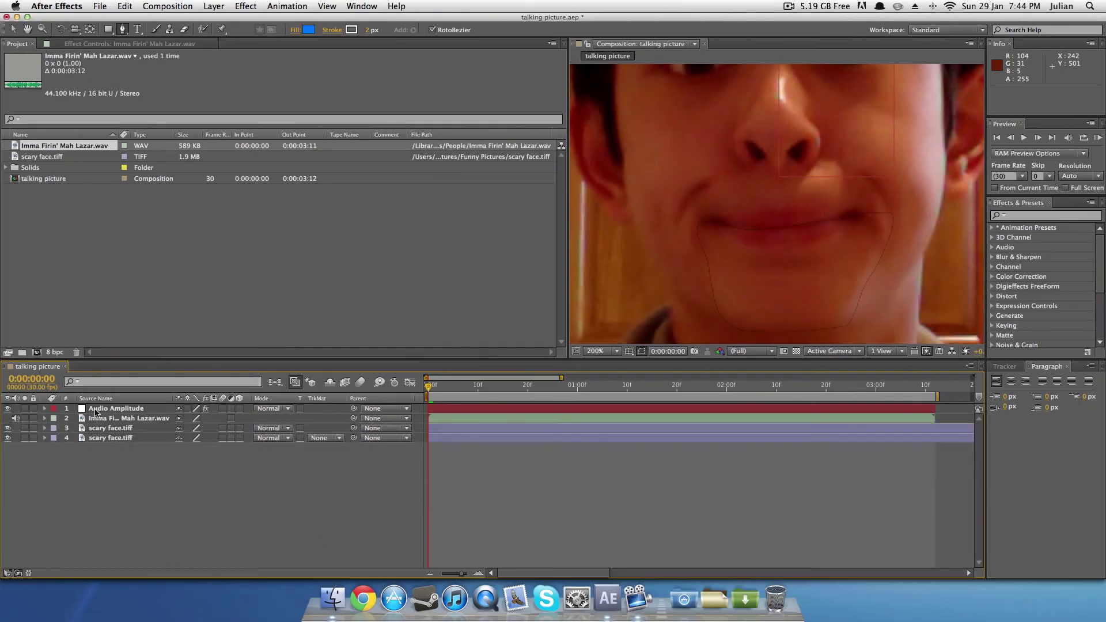
click(45, 408)
click(55, 418)
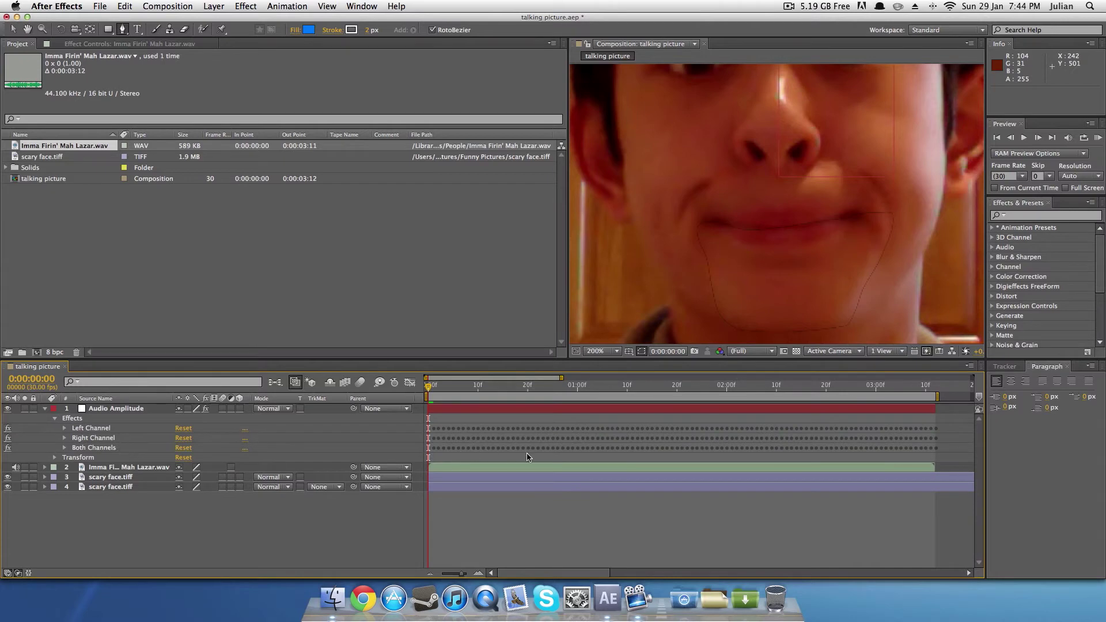
click(65, 447)
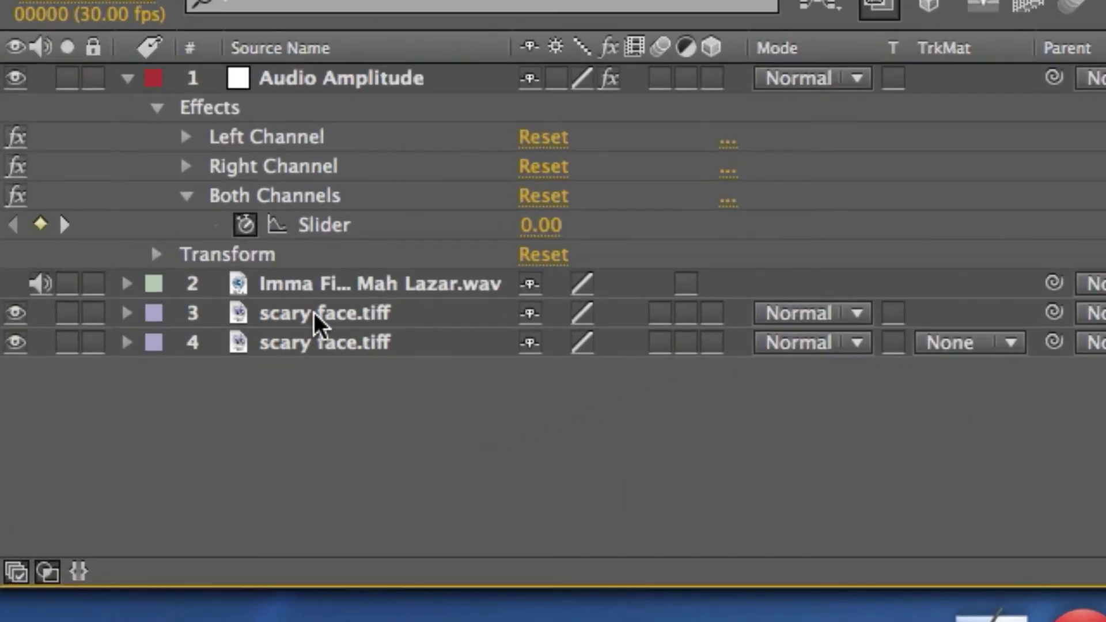
Step: Add a Position expression to the masked face layer, pick-whipped to Audio Amplitude's Both Channels Slider
click(314, 312)
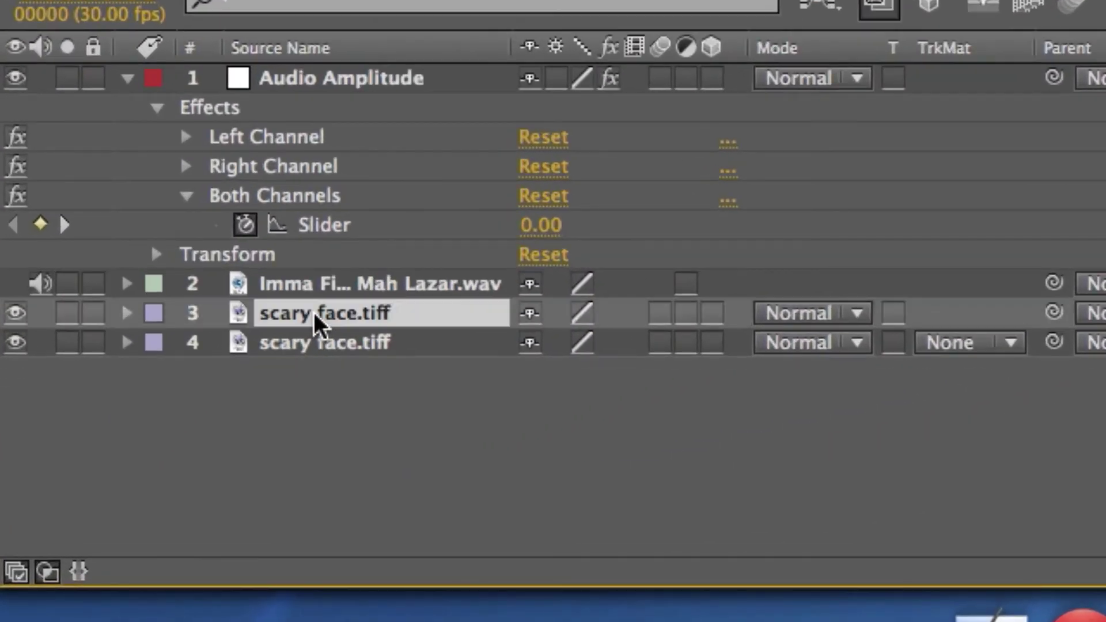
click(127, 312)
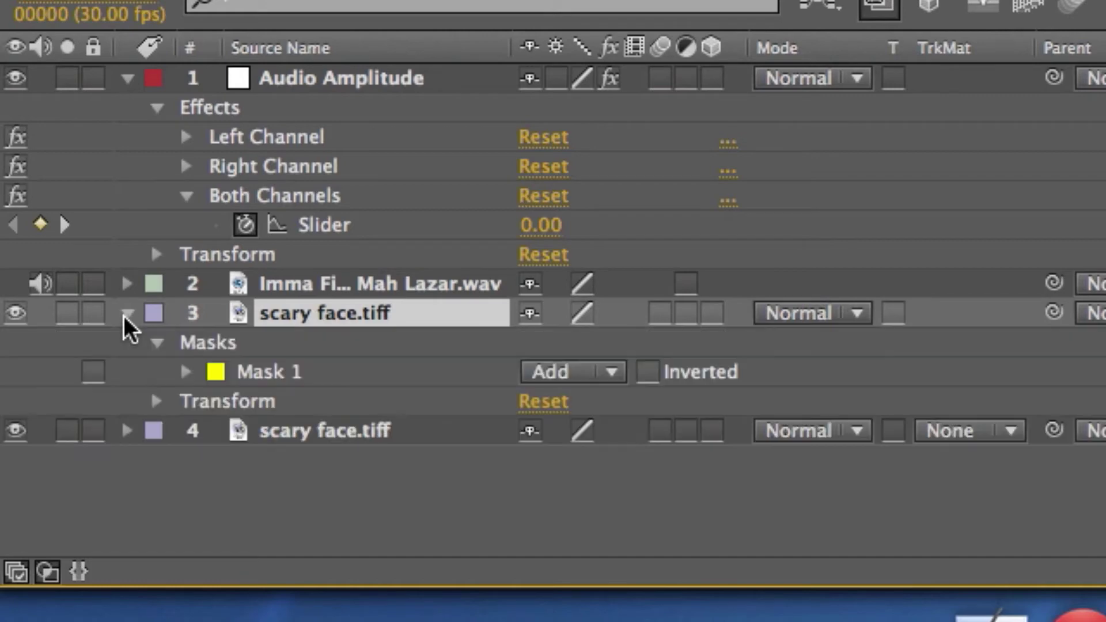
click(158, 343)
click(158, 372)
scroll(283, 379, down, 1)
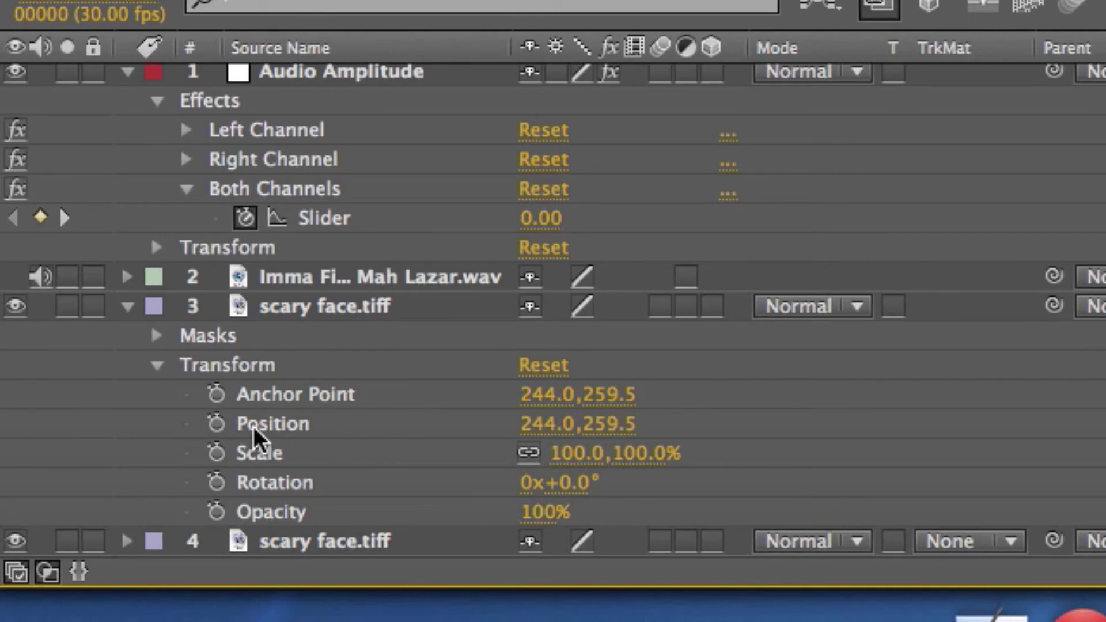
alt+click(217, 425)
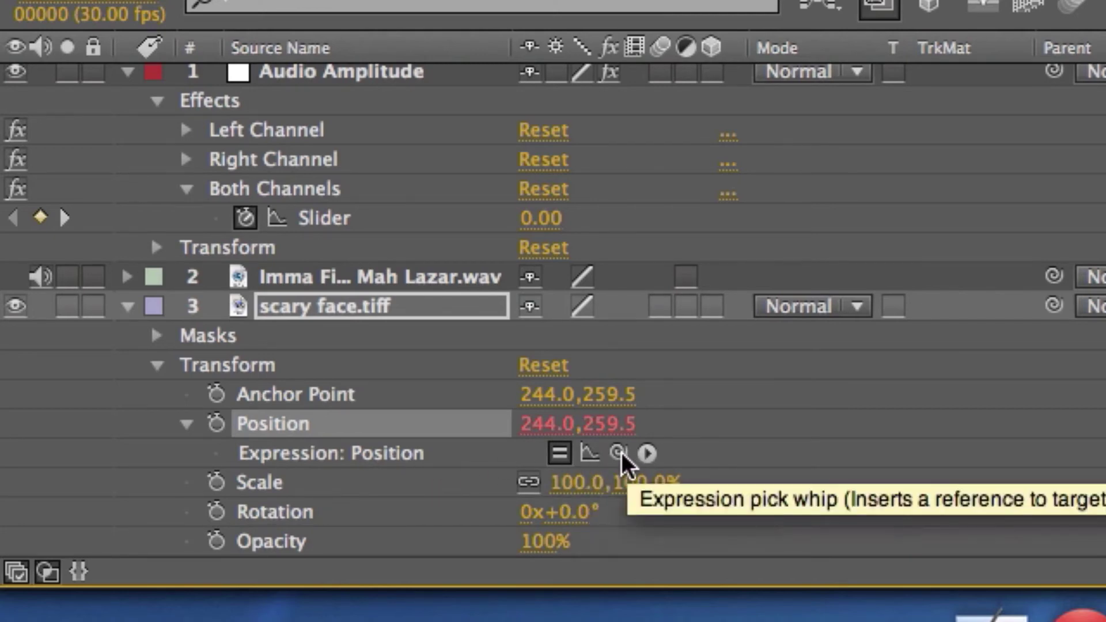
drag(621, 452, 358, 219)
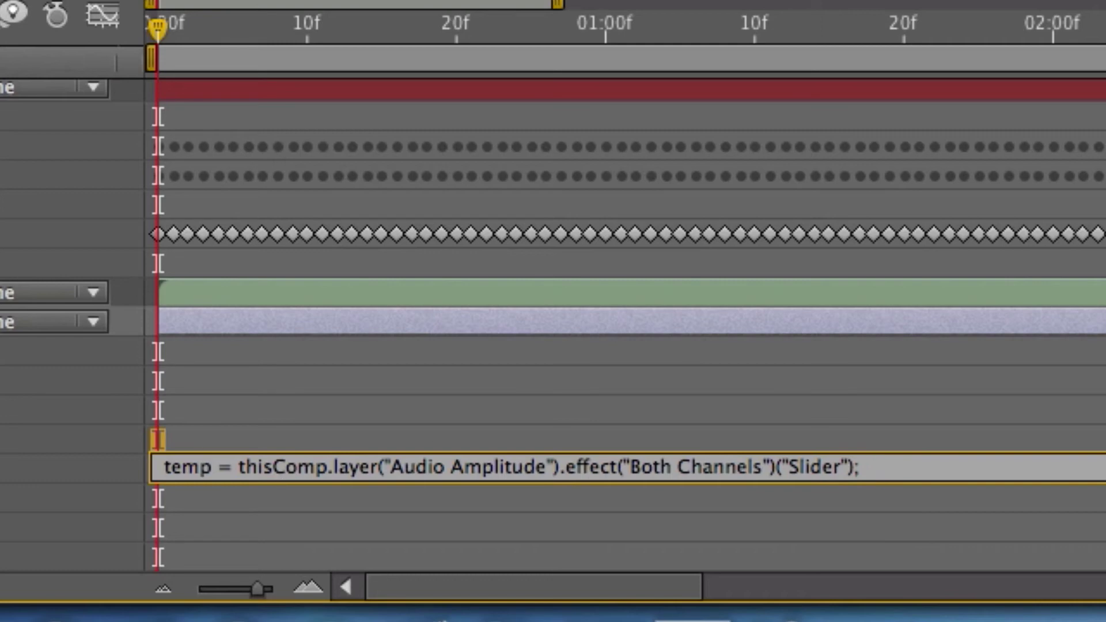
Step: Show the Position expression and multiply the Slider value by 3
key(KP_Enter)
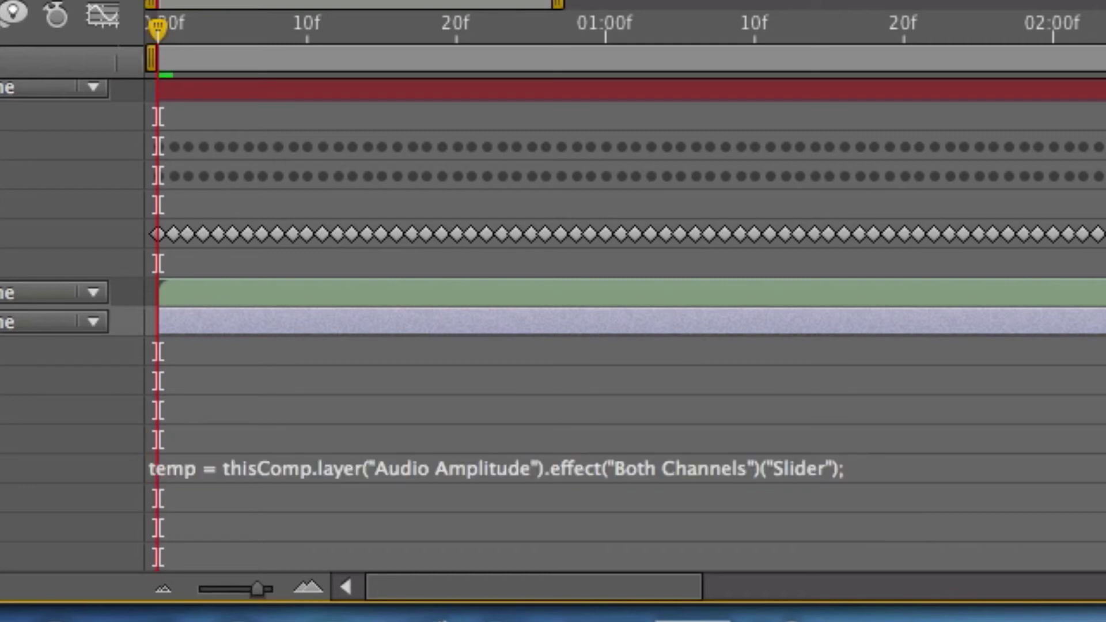
key(e)
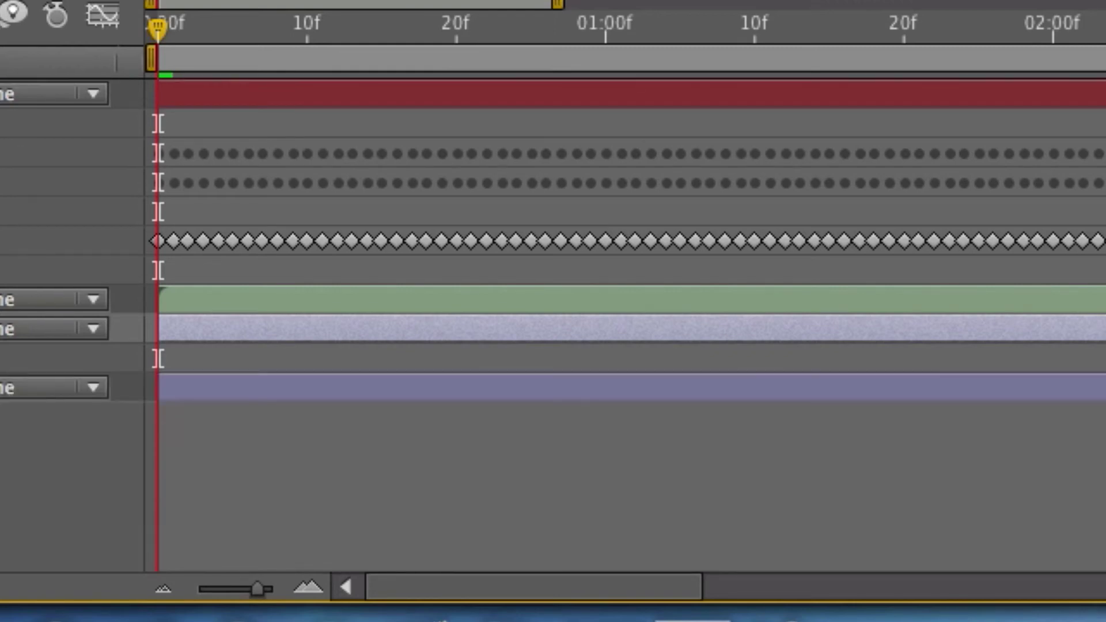
key(e)
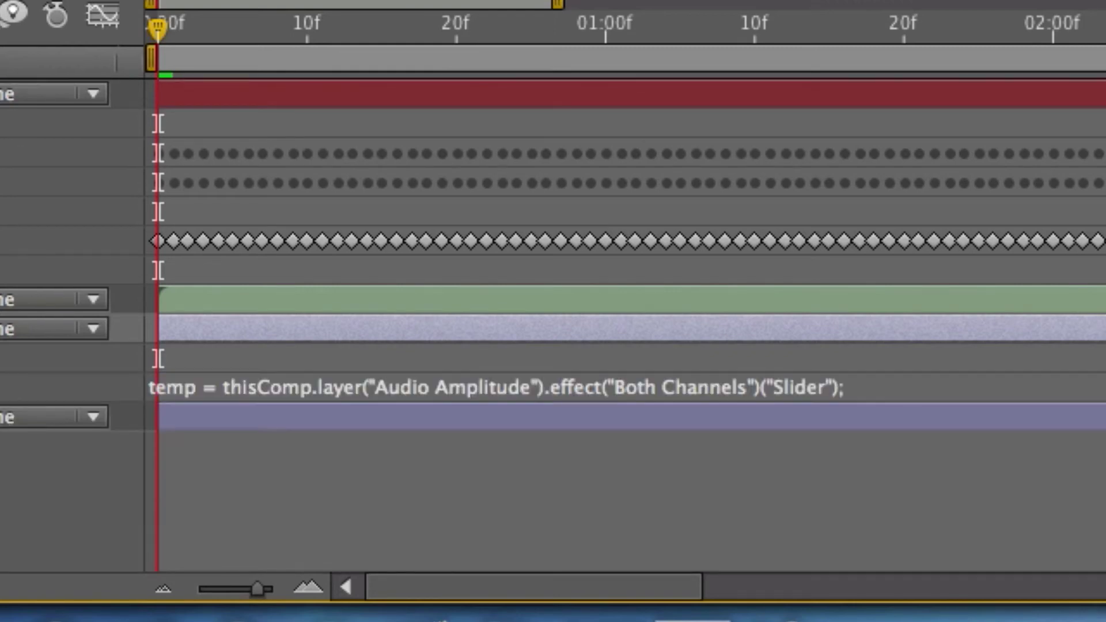
click(251, 387)
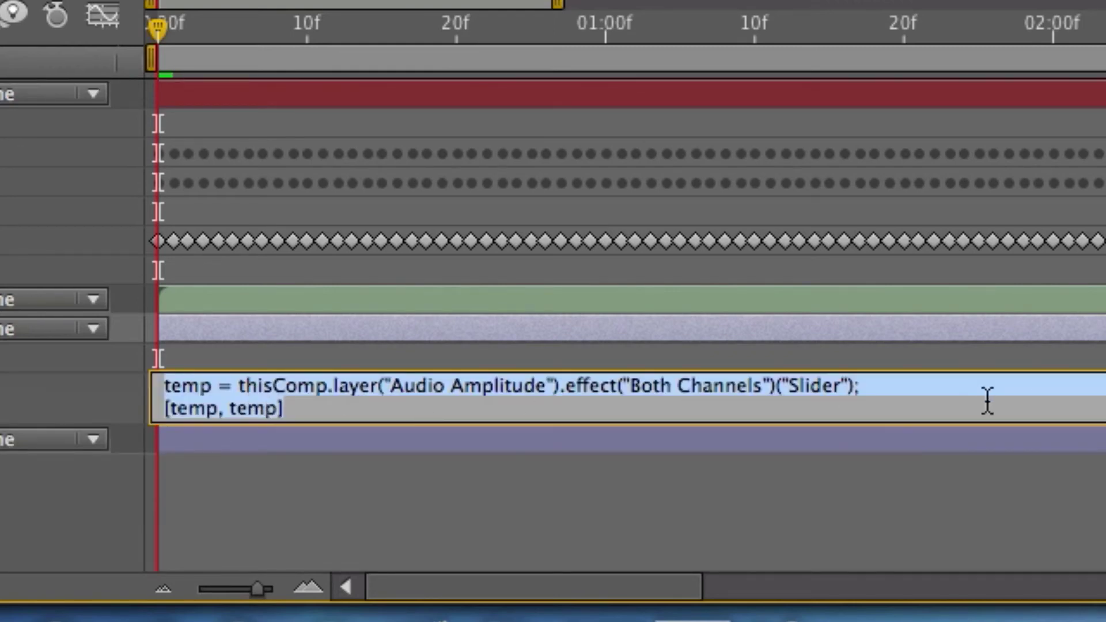
click(851, 386)
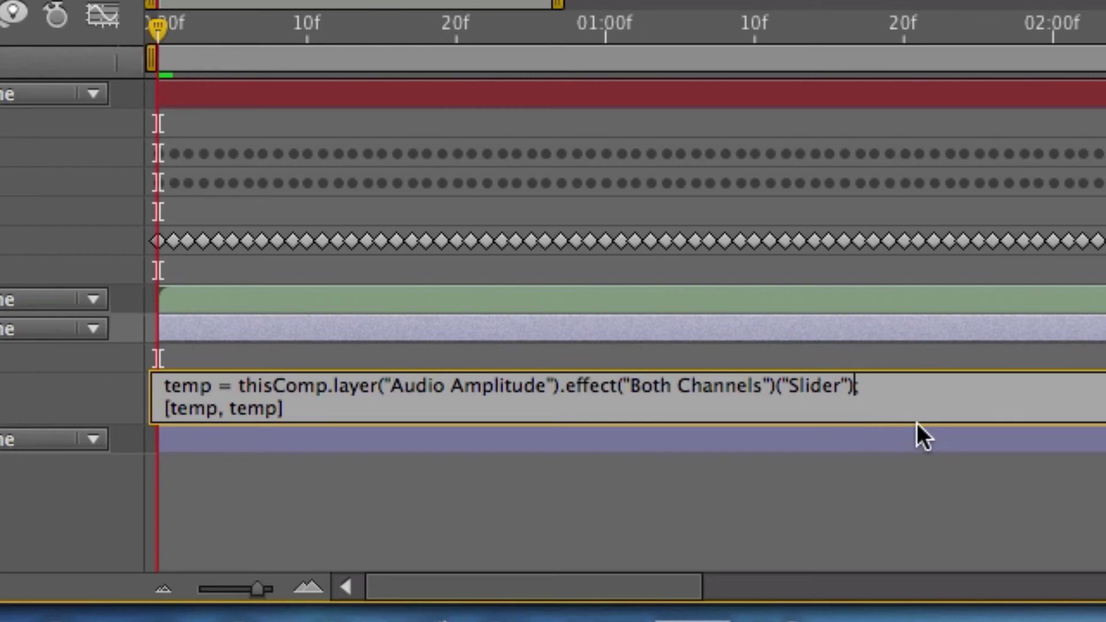
text(*)
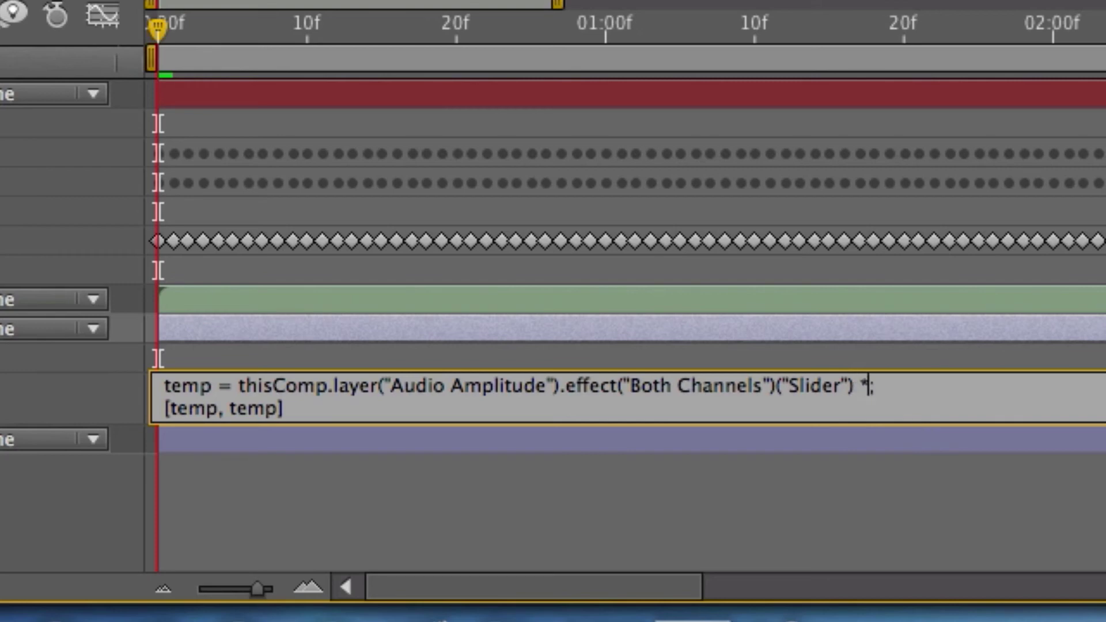
text(3)
Step: Rewrite the second line to return [position[0], position[1] + temp] and commit the expression
click(219, 408)
key(BackSpace)
key(BackSpace)
key(BackSpace)
key(BackSpace)
text(position[0])
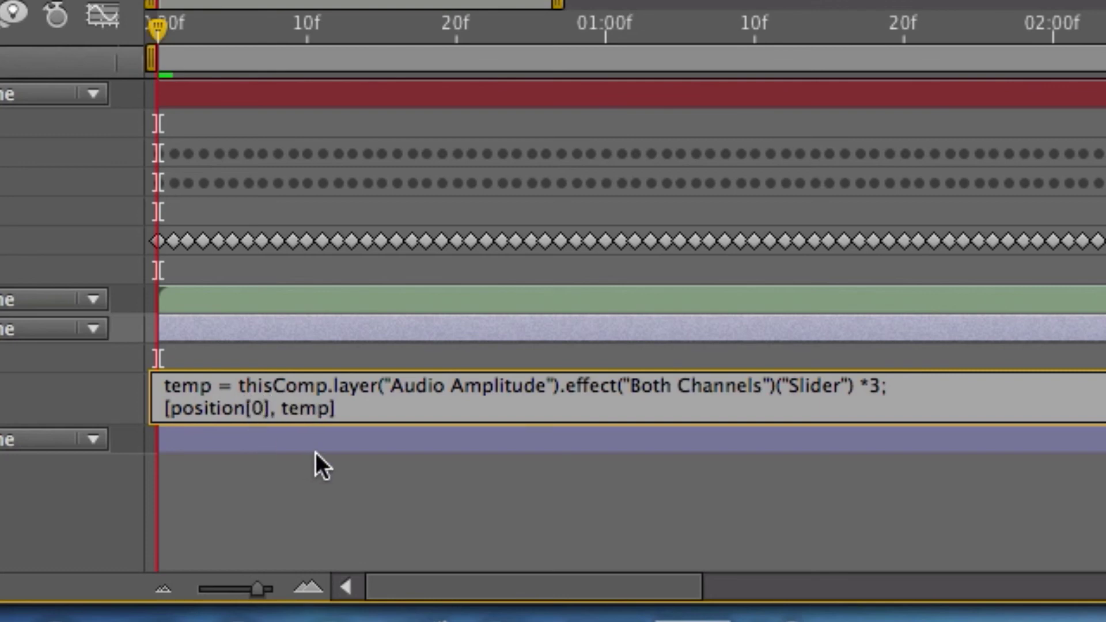
click(334, 408)
key(BackSpace)
key(BackSpace)
key(BackSpace)
key(BackSpace)
key(BackSpace)
key(BackSpace)
text(posit)
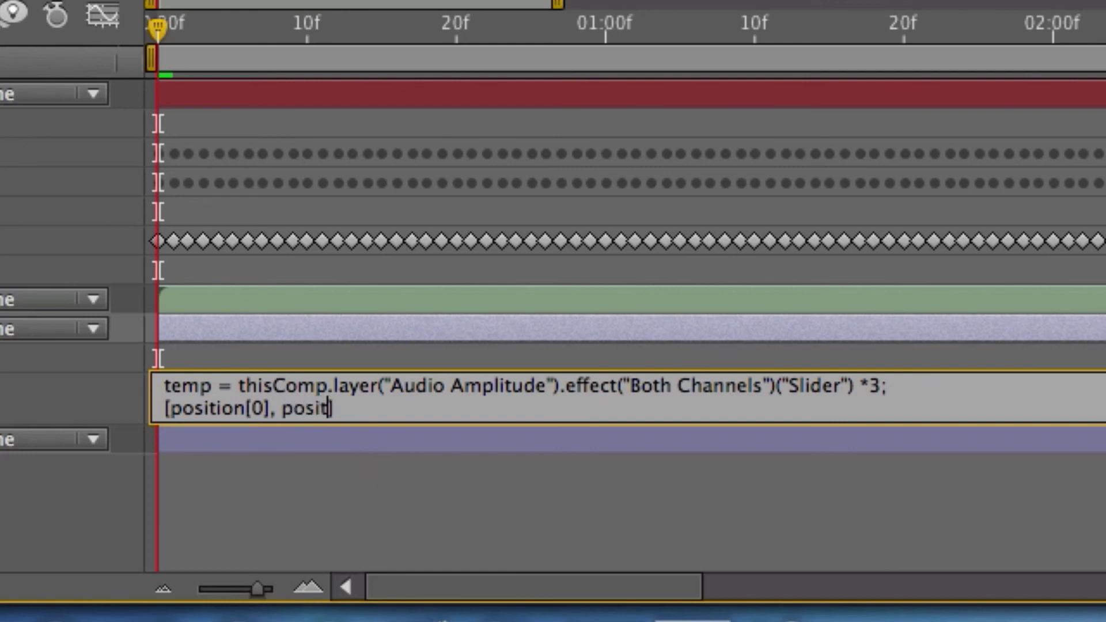
text(ion[1]])
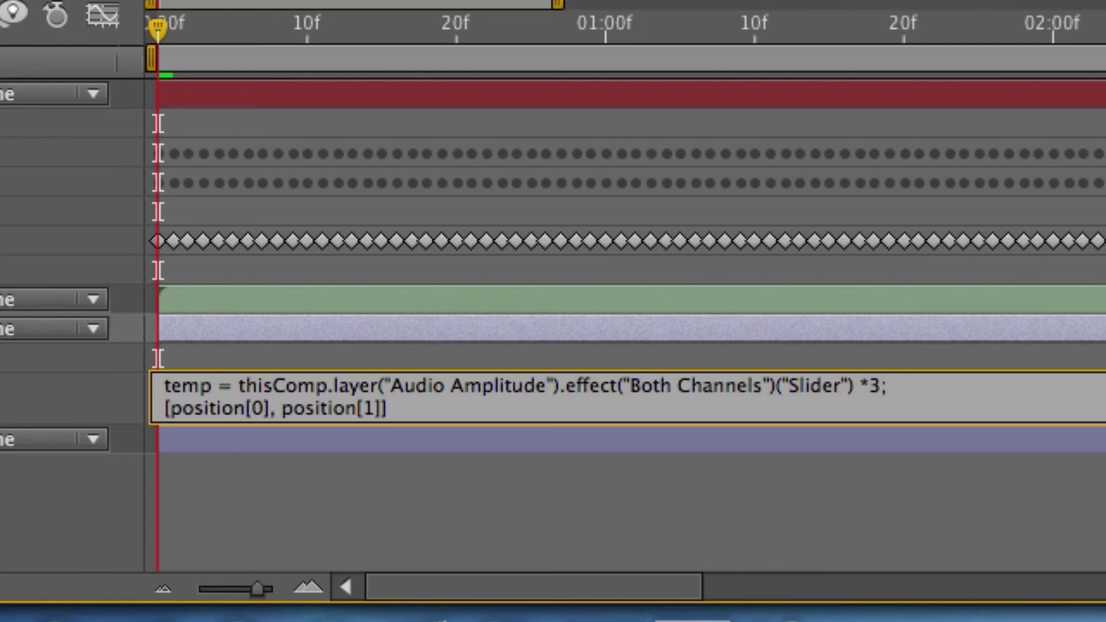
key(Left)
text(+ temp)
click(375, 506)
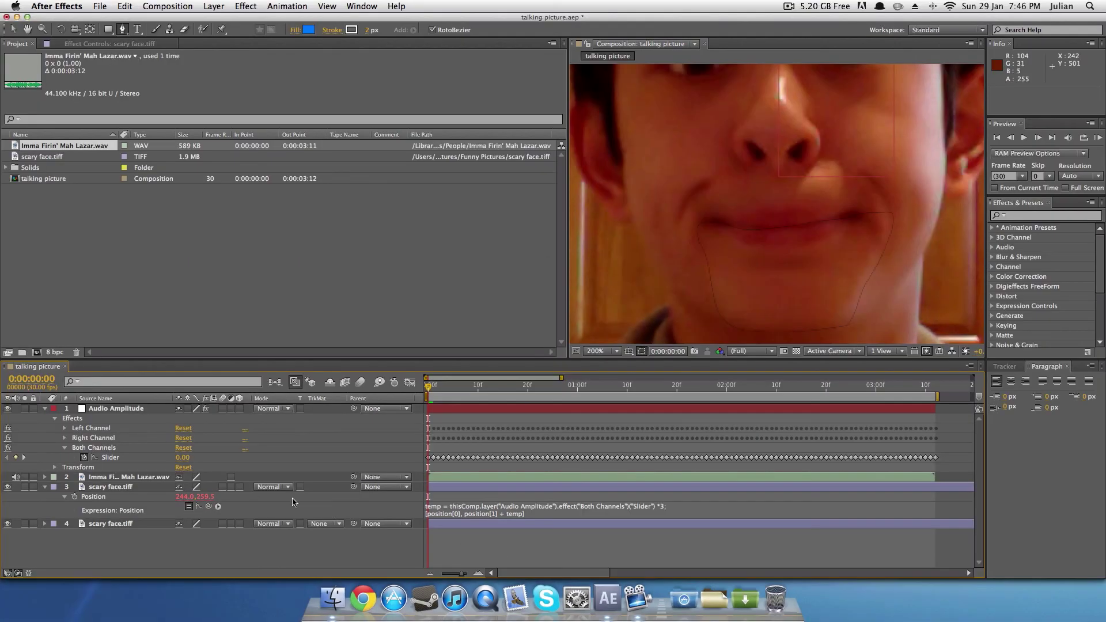
Step: Collapse the mouth and Audio Amplitude layers, set the viewer to Fit up to 100%, and run a RAM preview
click(45, 486)
click(44, 408)
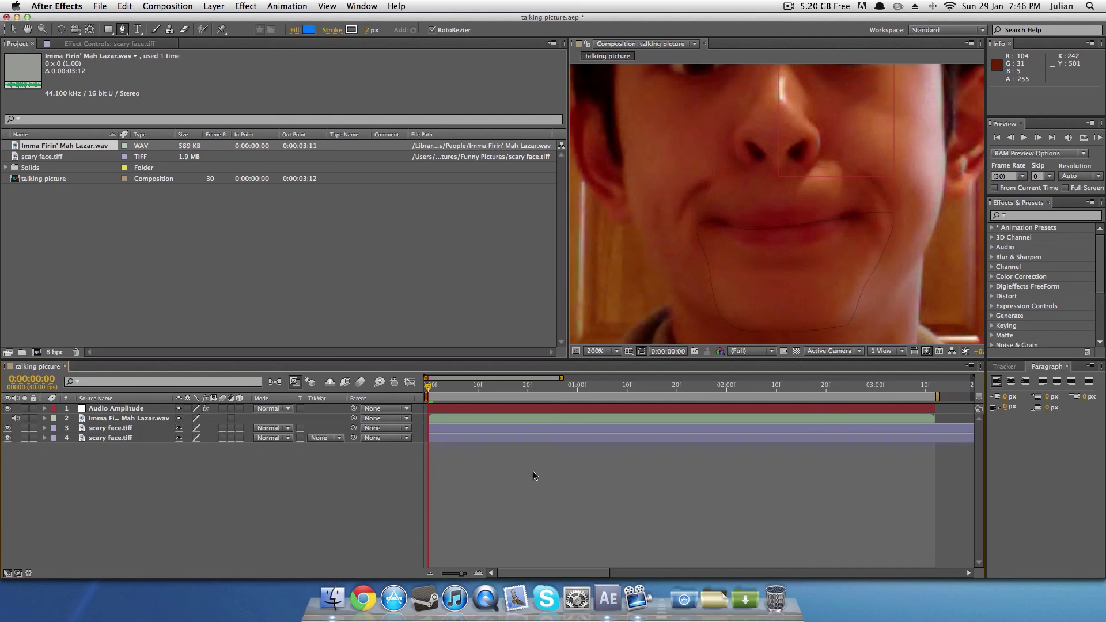
click(602, 351)
click(616, 373)
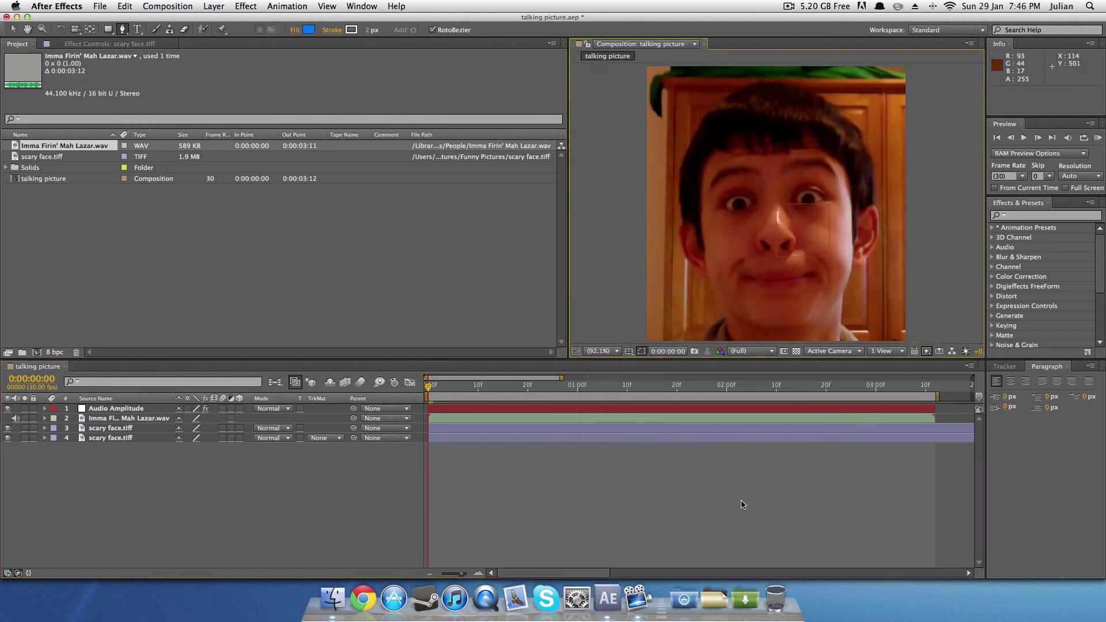
click(1098, 139)
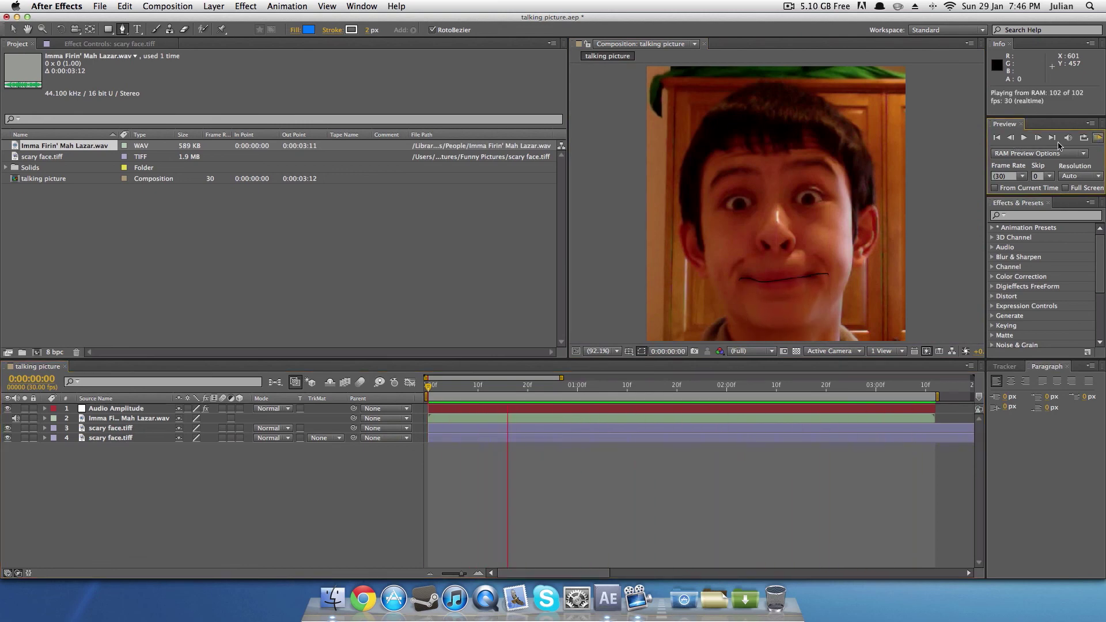
click(1098, 139)
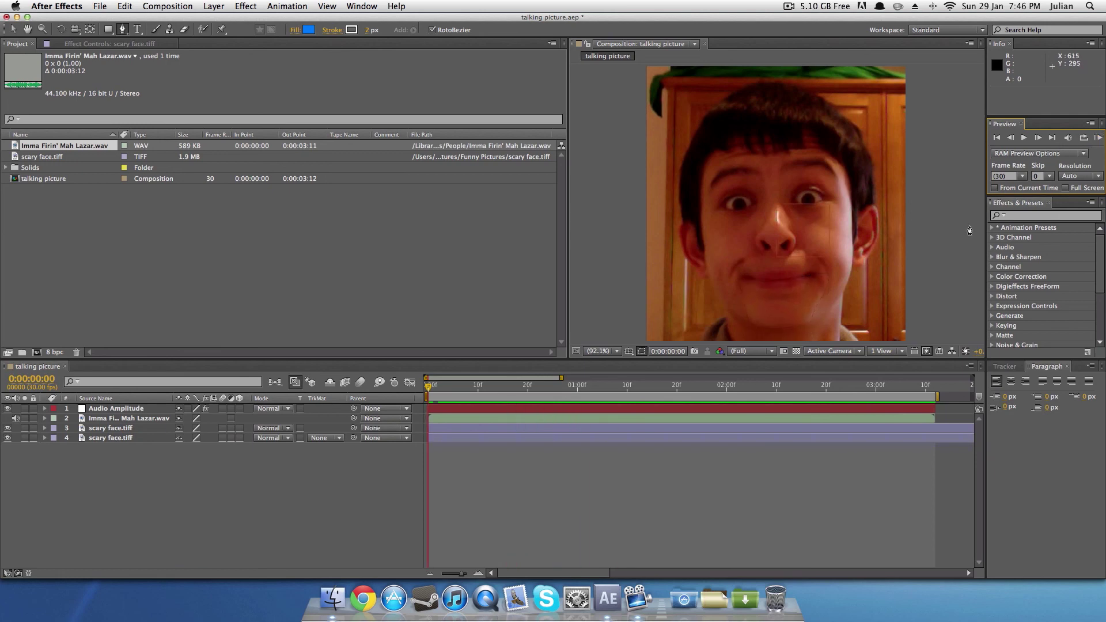